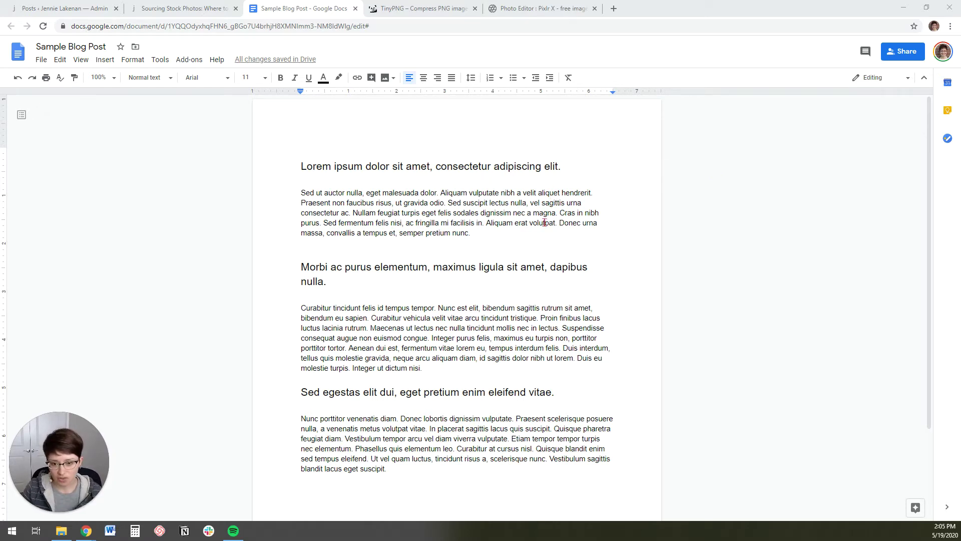
Switch to the browser tab showing the published Sourcing Stock Photos article.
left_click(211, 5)
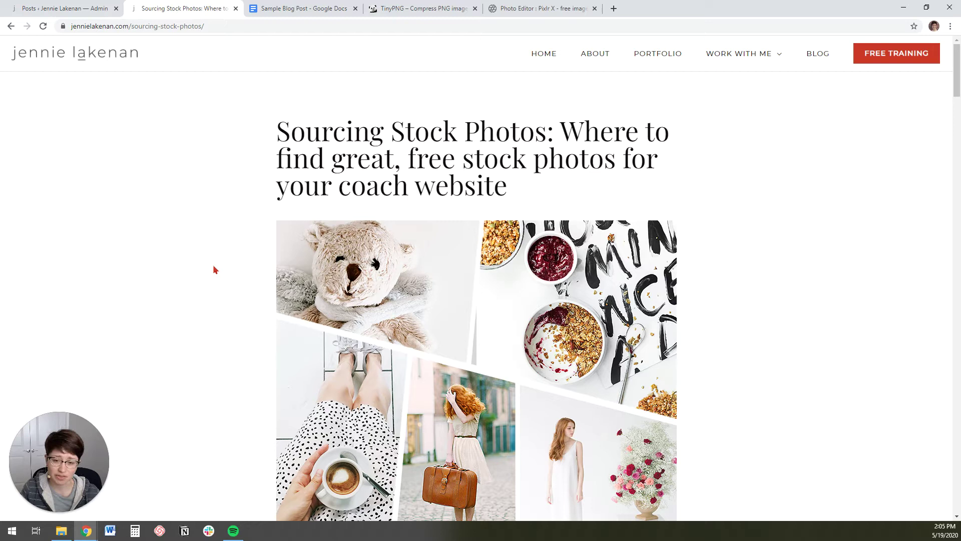
scroll(212, 260, "down", 1)
scroll(218, 252, "up", 1)
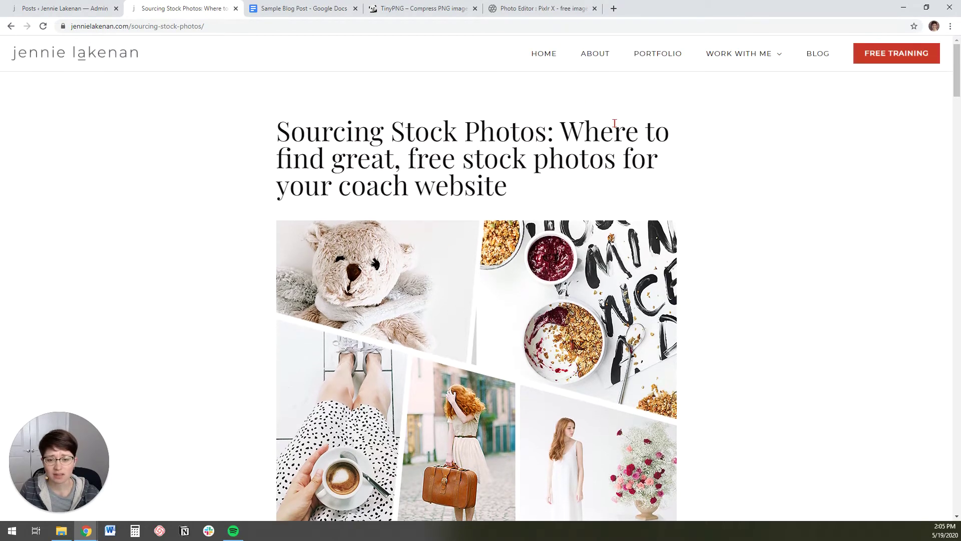
left_click(423, 26)
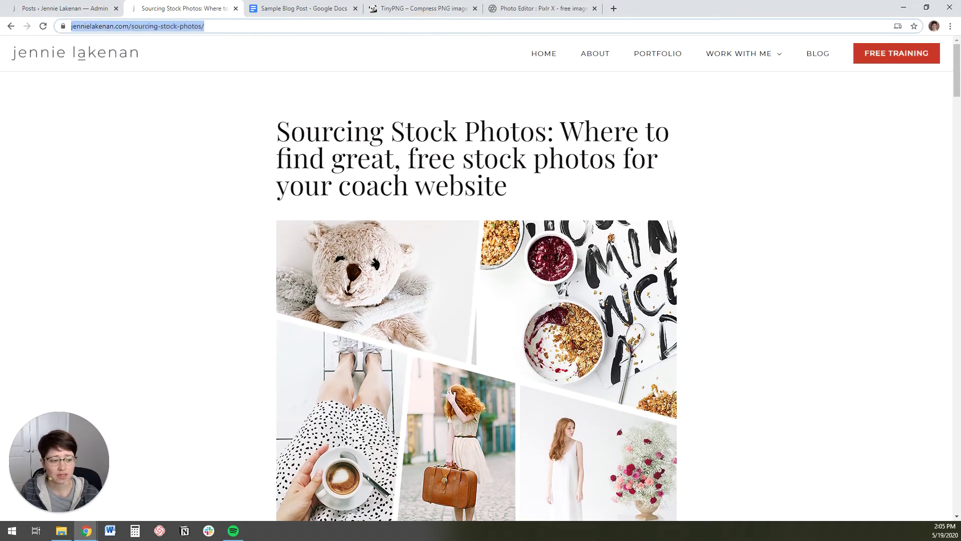
left_click(222, 330)
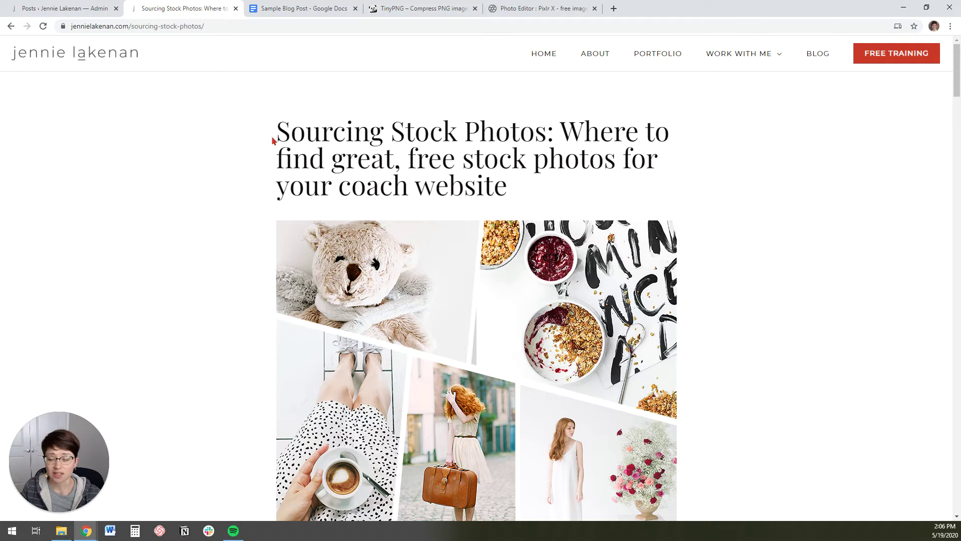
scroll(251, 240, "down", 1)
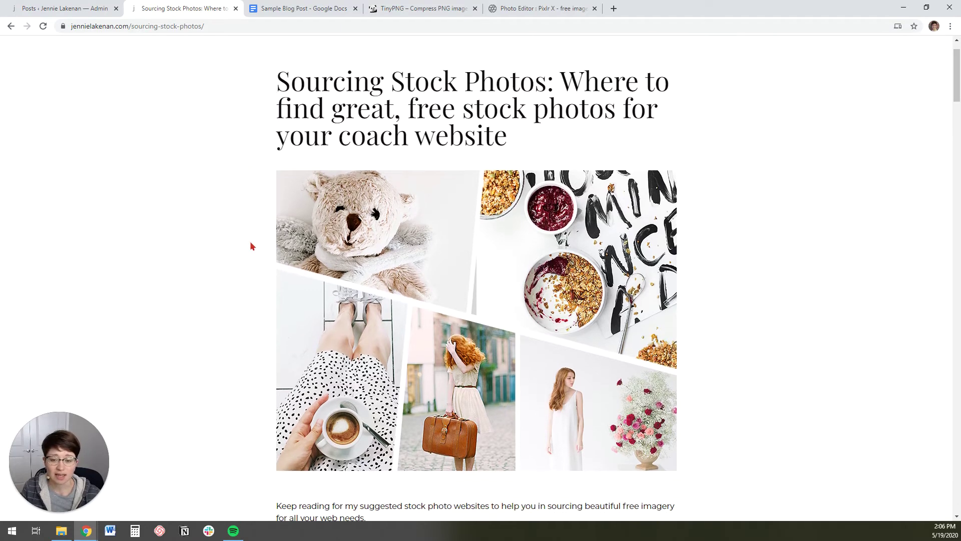
scroll(250, 241, "up", 1)
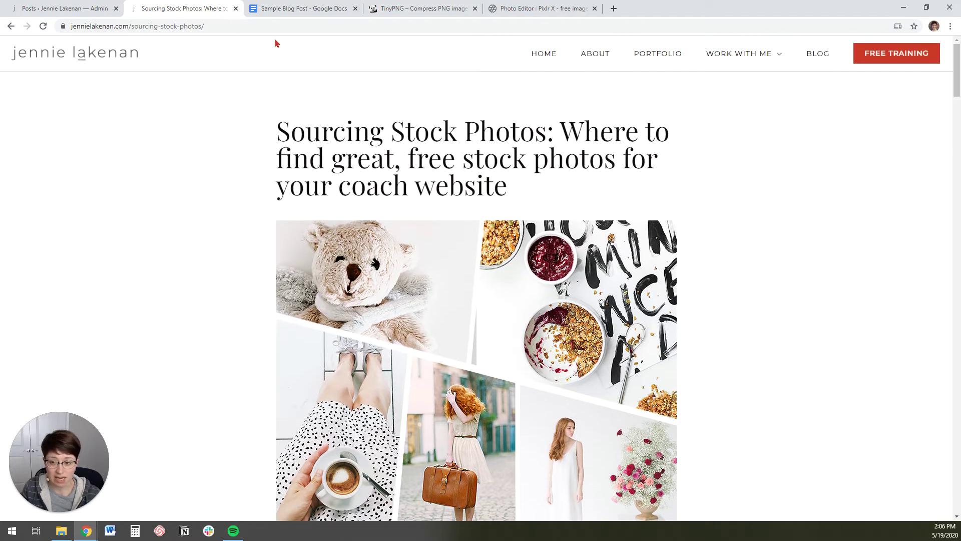
Return to the Sample Blog Post draft and place the caret after its first paragraph.
left_click(284, 7)
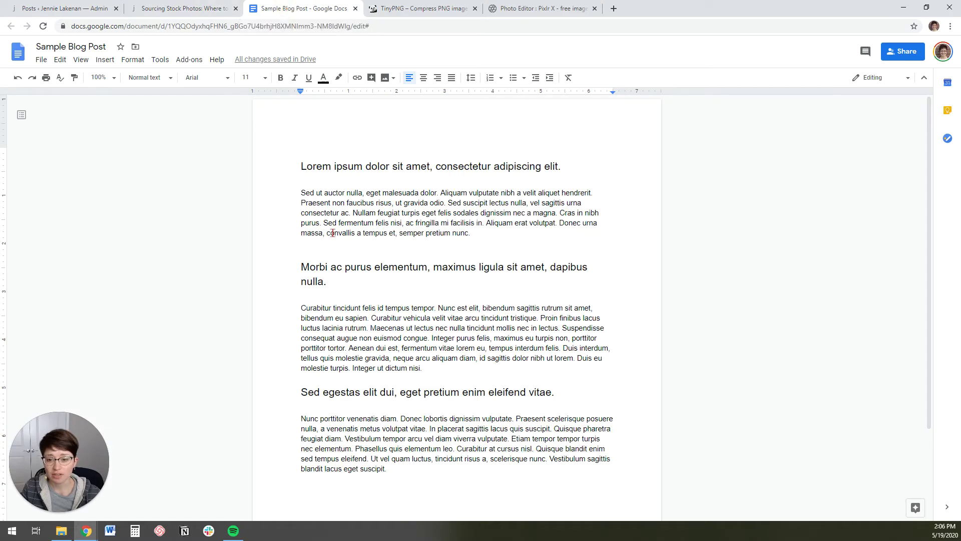
left_click(477, 229)
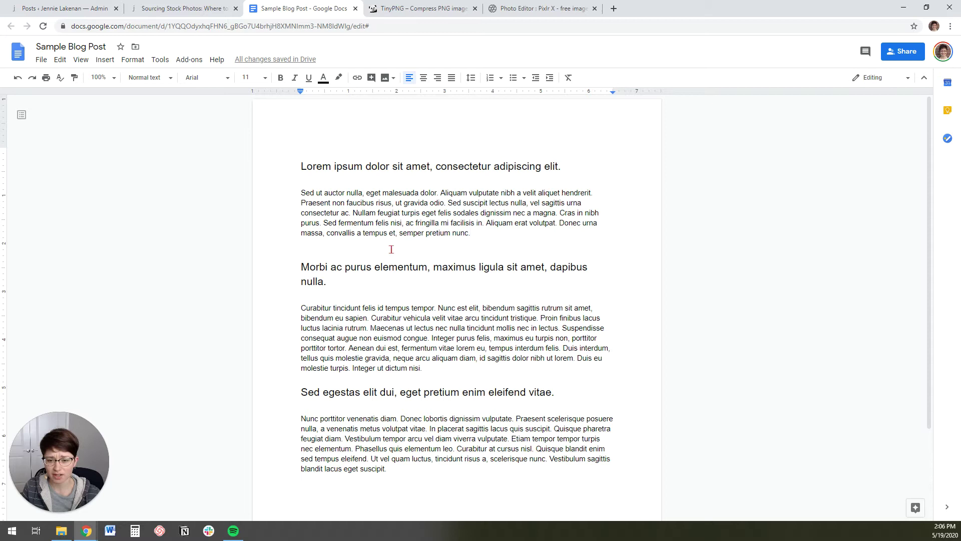
Start a new post from the WordPress Posts list.
left_click(48, 4)
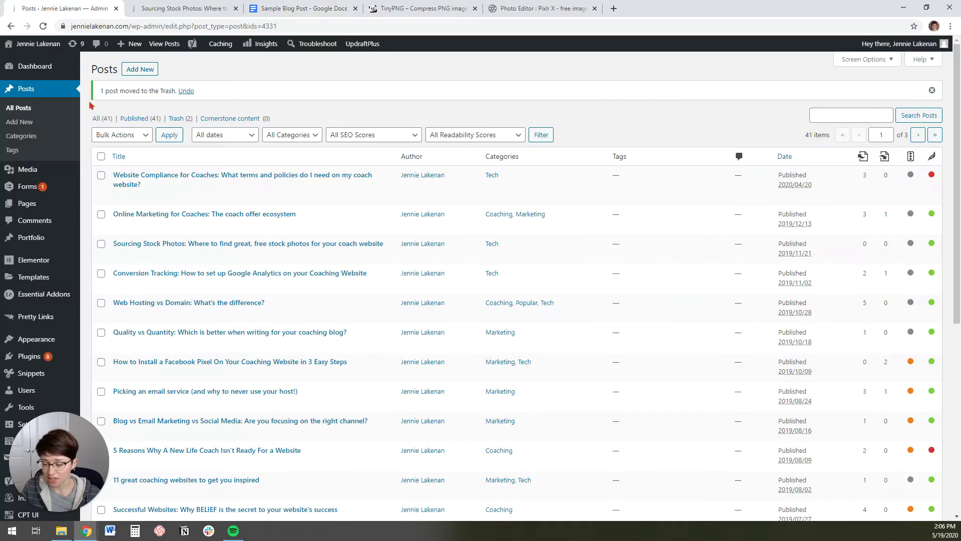
mouse_move(47, 45)
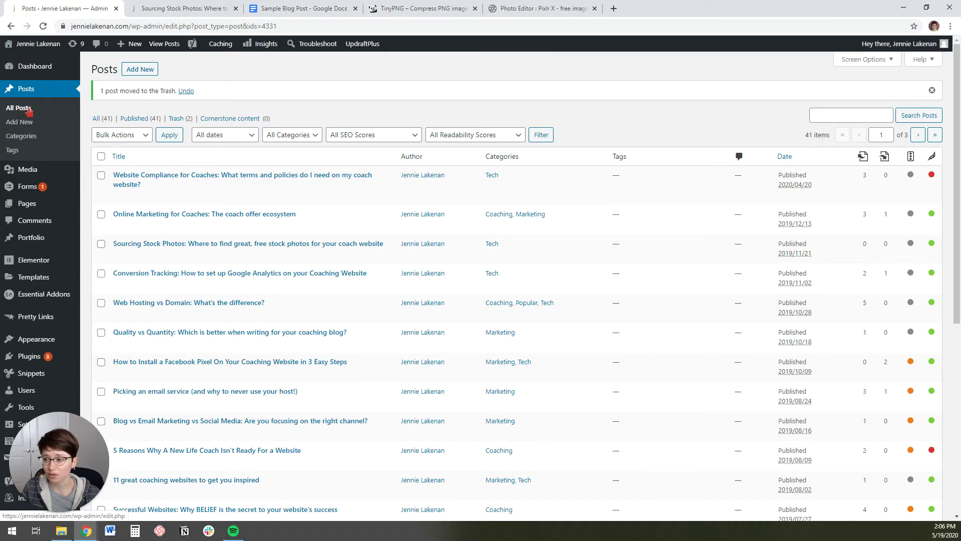
left_click(137, 72)
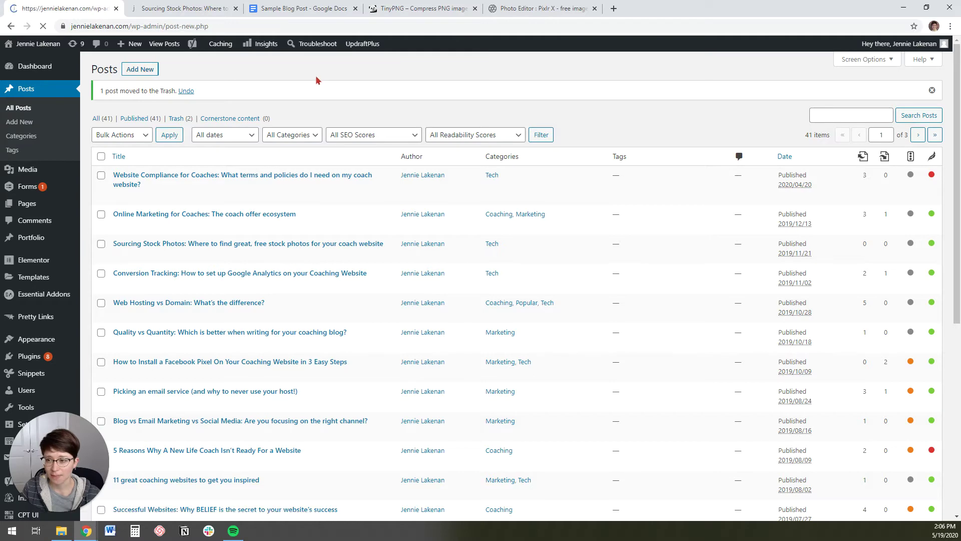
Copy the Doc title 'Sample Blog Post' and paste it as the post title.
left_click(283, 8)
left_click(54, 46)
key("ctrl+c")
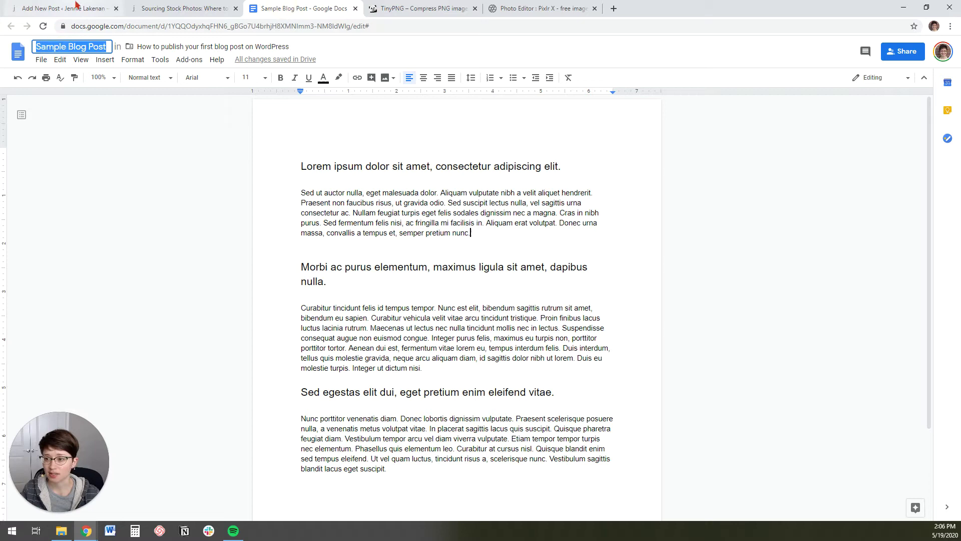
left_click(65, 8)
left_click(133, 91)
key("ctrl+v")
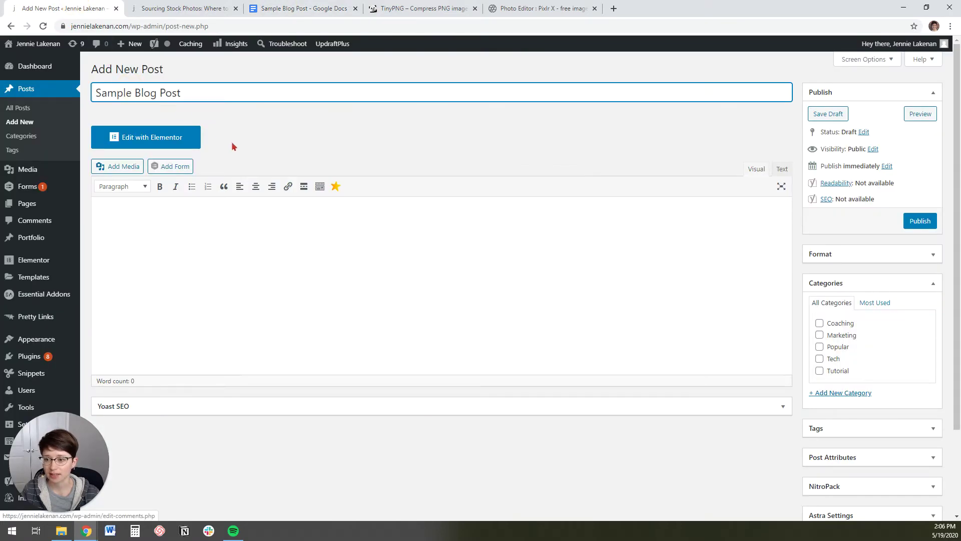
left_click(256, 214)
Check that the three Doc headings use the Heading 2 style.
left_click(292, 6)
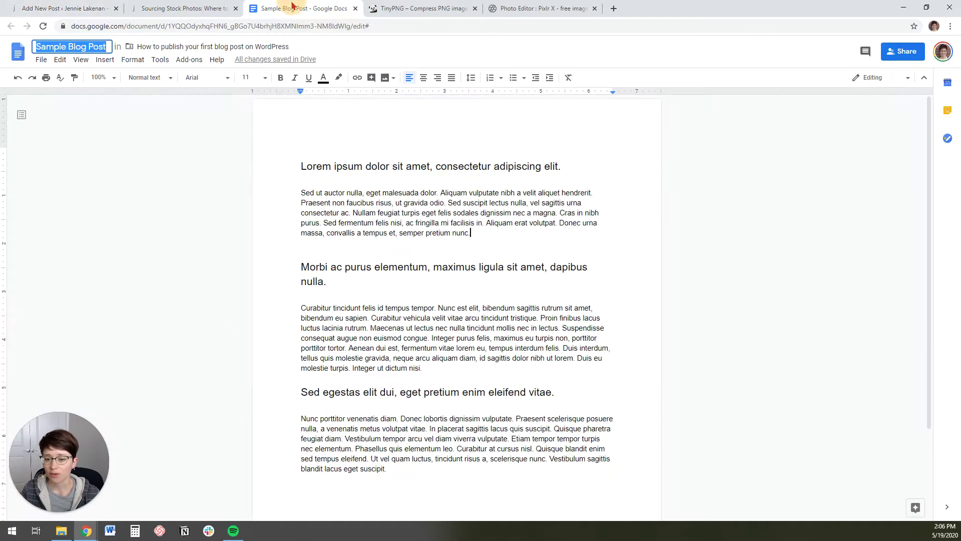
left_click(416, 473)
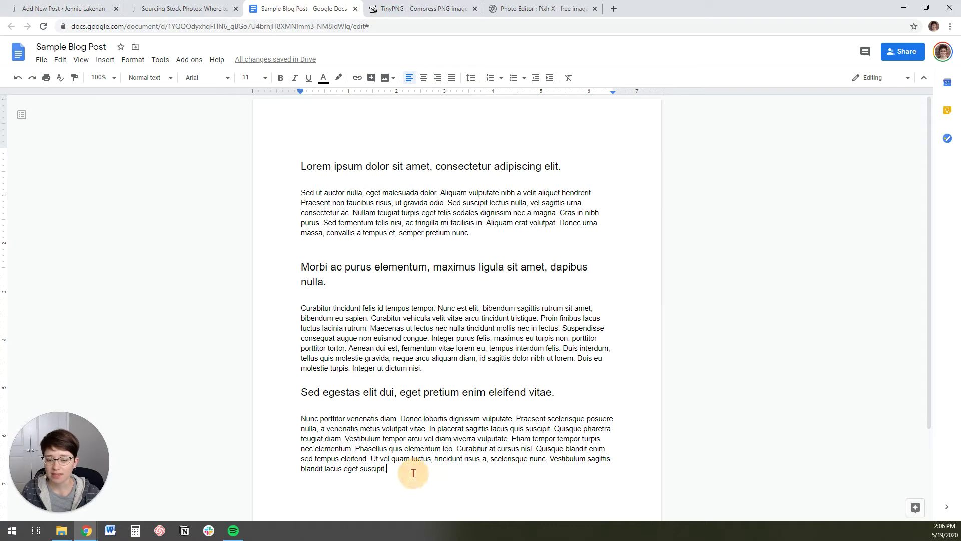
left_click(367, 168)
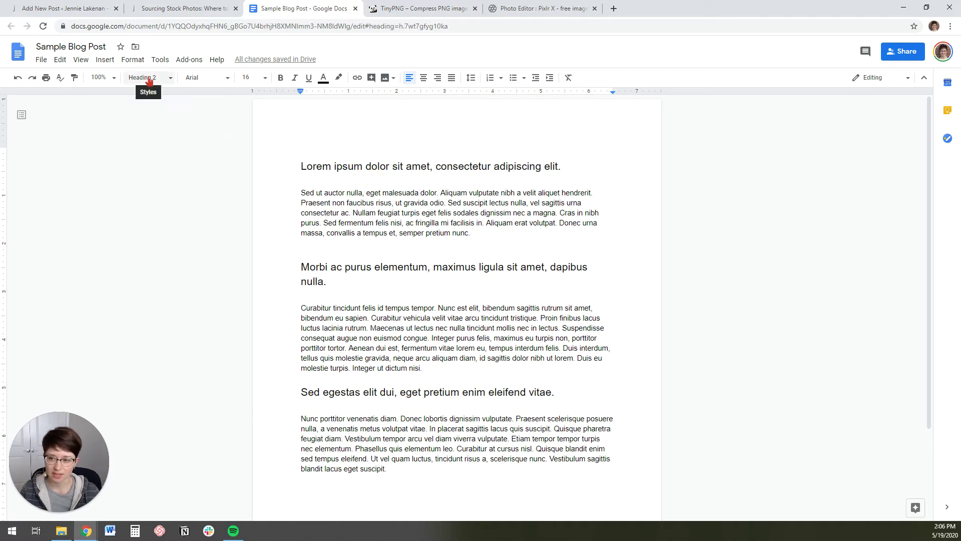
left_click(363, 269)
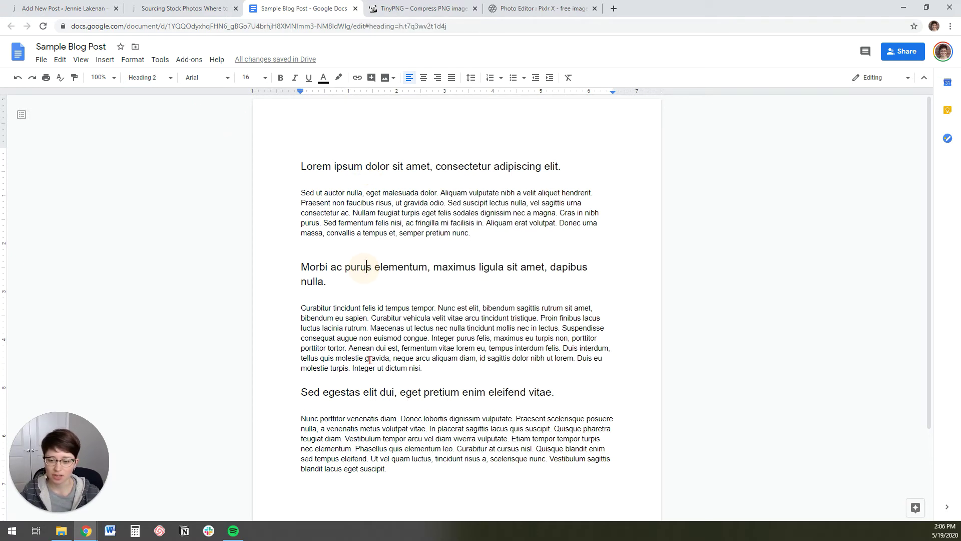
left_click(367, 393)
Select the entire document text and switch back to WordPress.
left_click(405, 460)
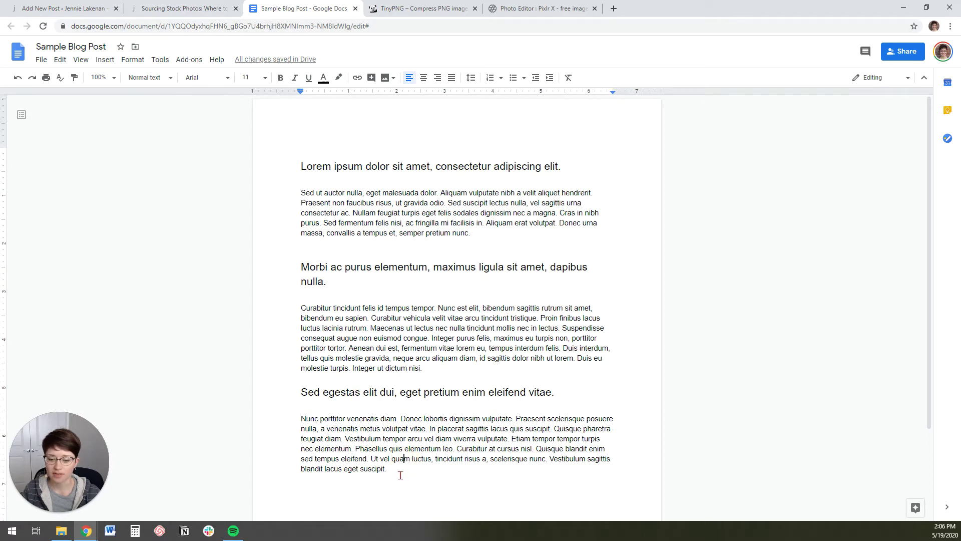
left_click_drag(400, 475, 264, 142)
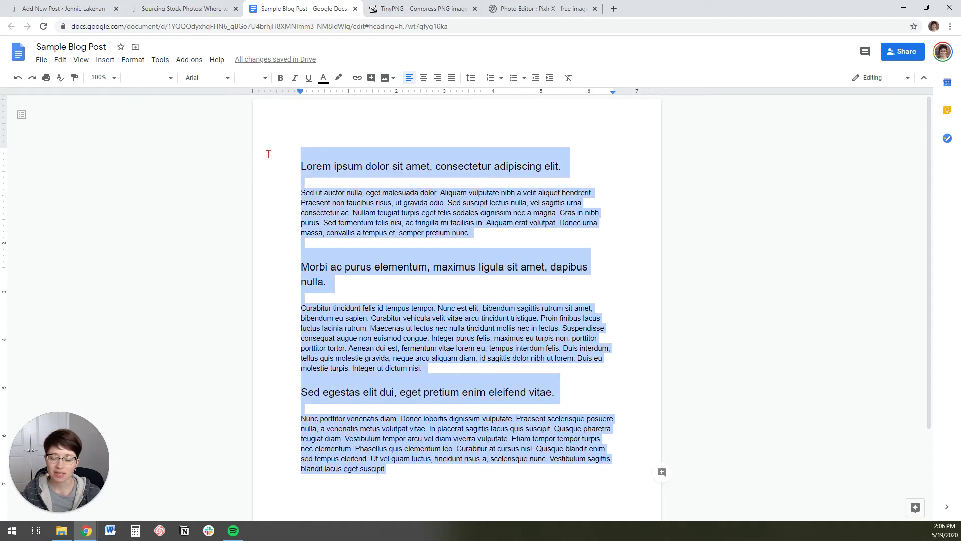
left_click(199, 5)
Paste the Doc text into the post body with its formatting, replacing a plain-text paste.
left_click(63, 8)
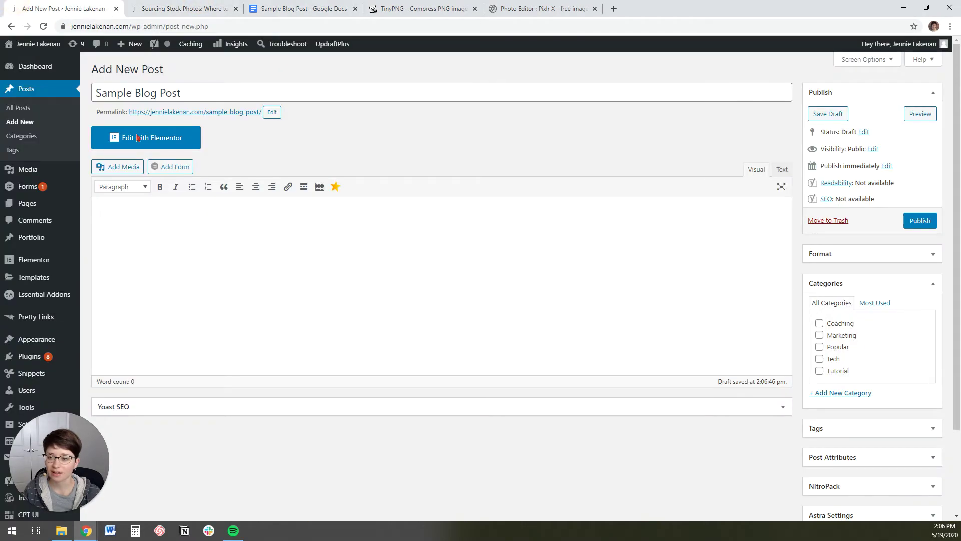
left_click(144, 214)
right_click(128, 218)
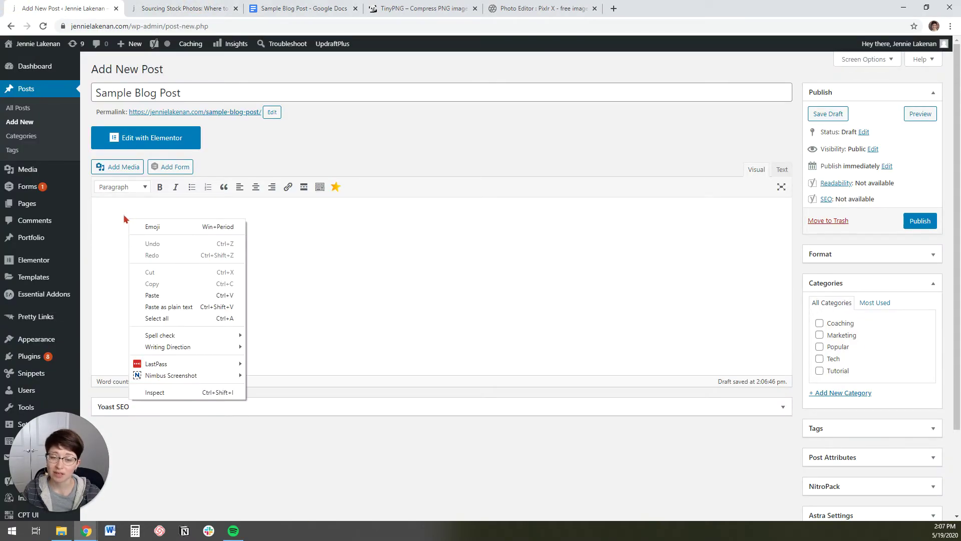
left_click(171, 306)
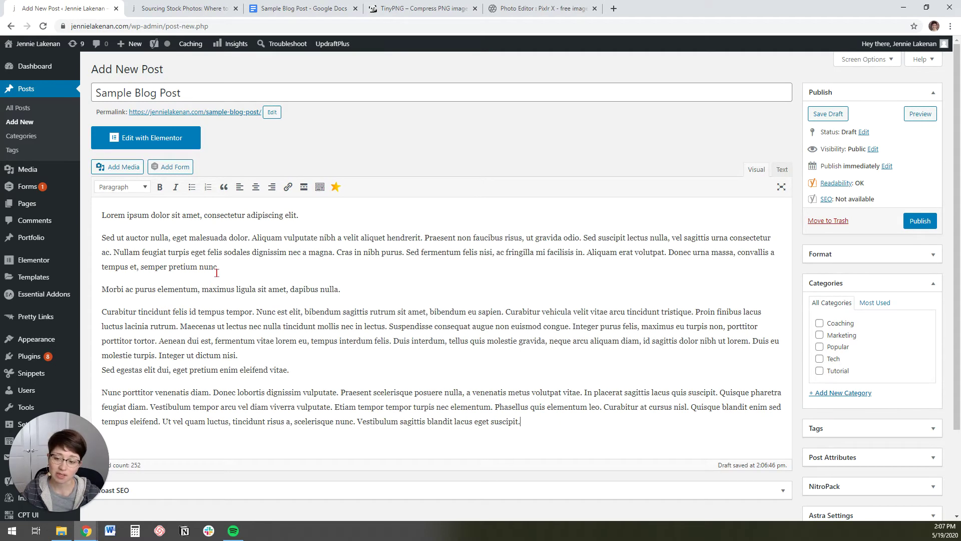
key("ctrl+z")
right_click(163, 222)
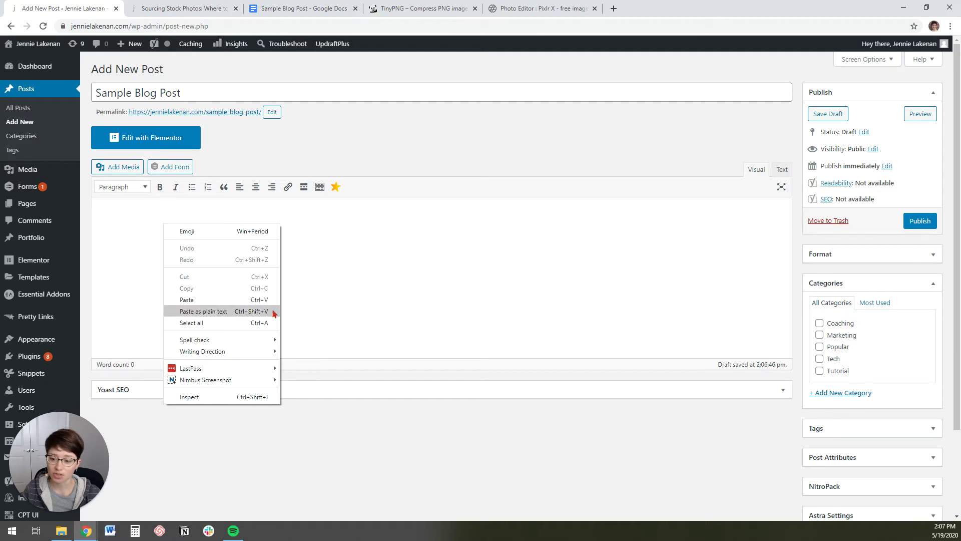
left_click(150, 208)
key("ctrl+v")
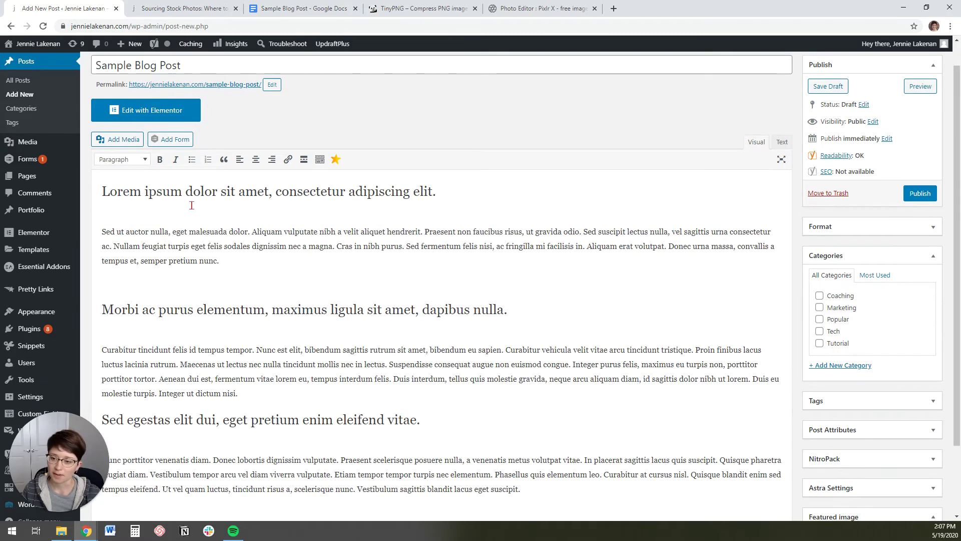
scroll(303, 244, "up", 1)
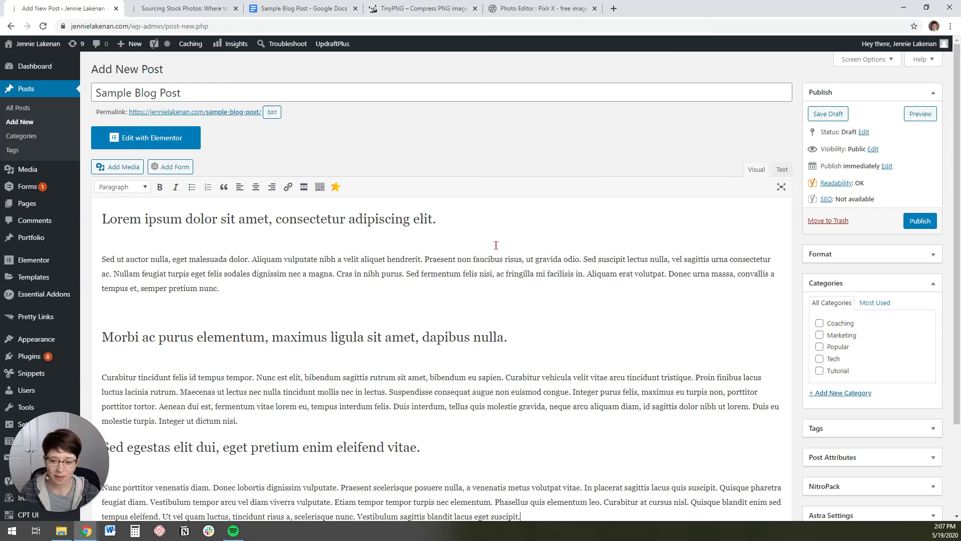
Inspect the headings' font-weight style code in the Text view, then return to Visual.
left_click(783, 172)
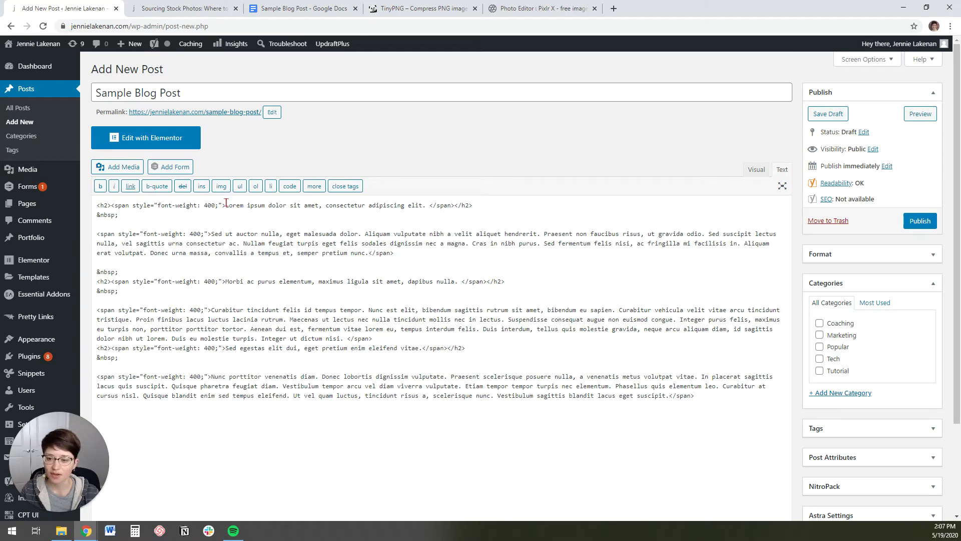
left_click_drag(226, 204, 133, 207)
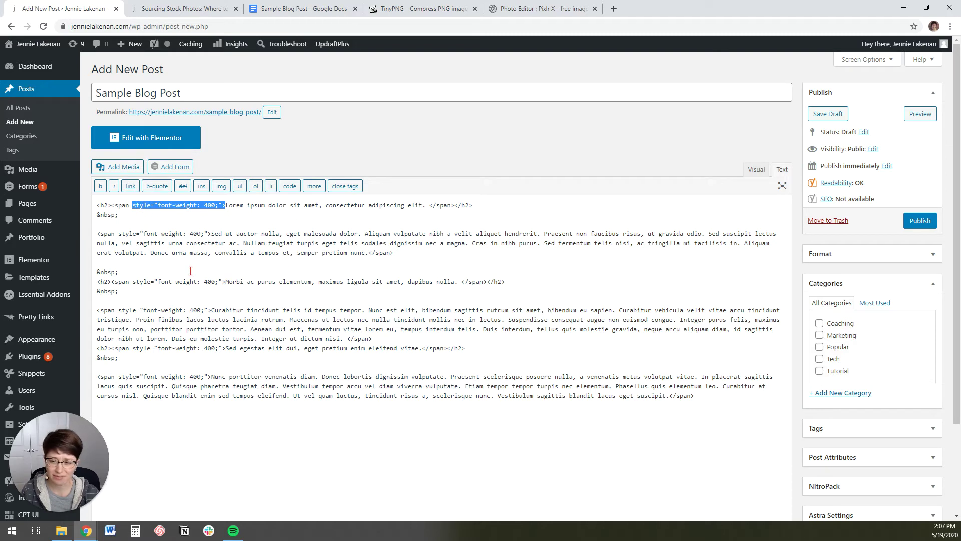
left_click_drag(218, 281, 155, 283)
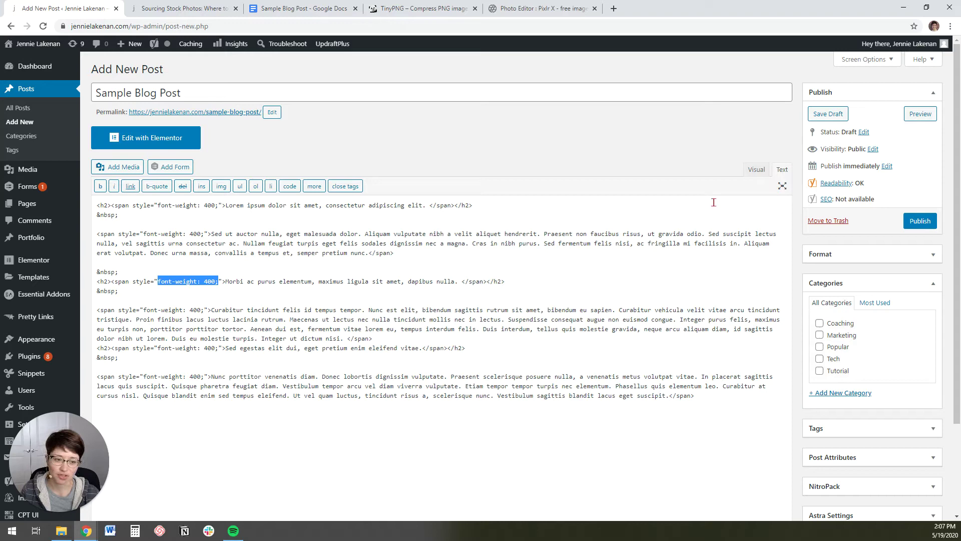
left_click(759, 170)
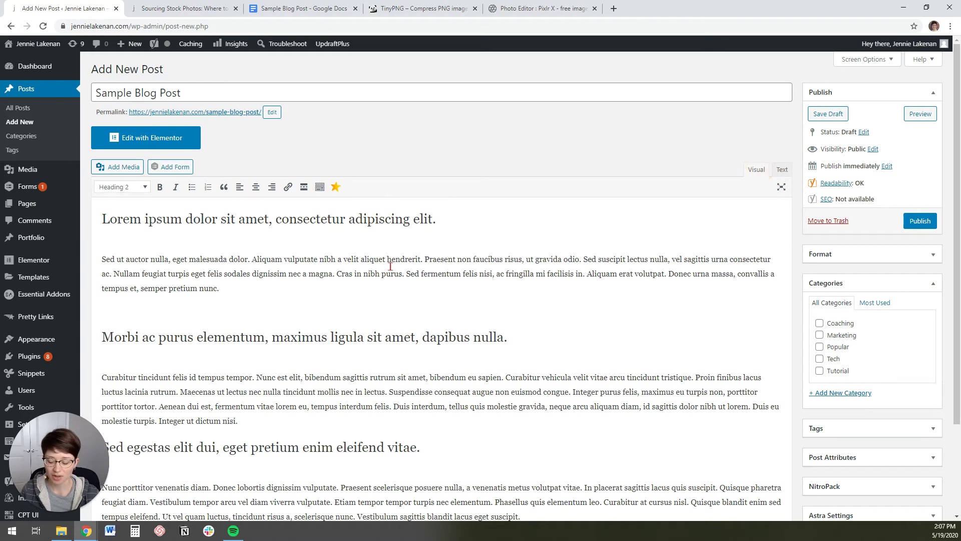
Replace the post body with the Doc text pasted as plain text.
key("ctrl+a")
key("Delete")
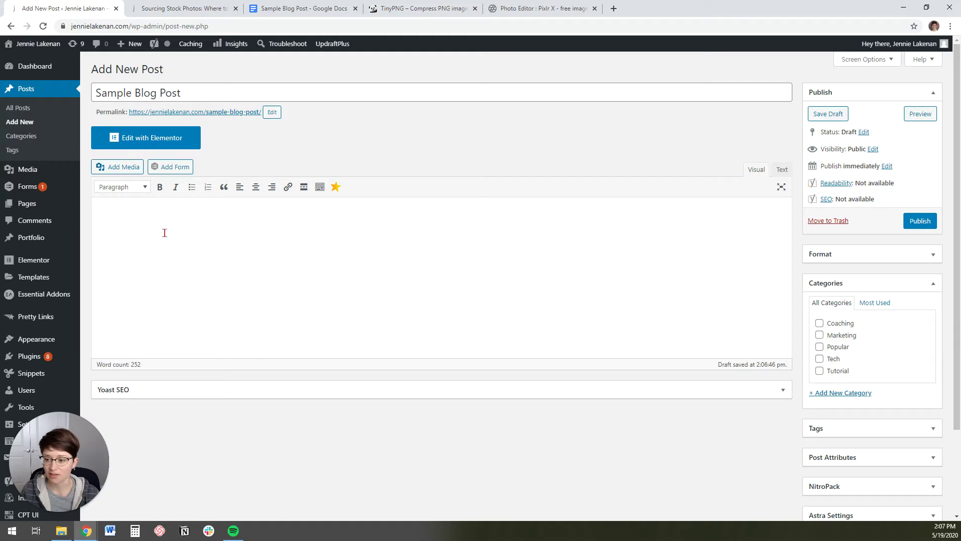
right_click(124, 209)
left_click(183, 297)
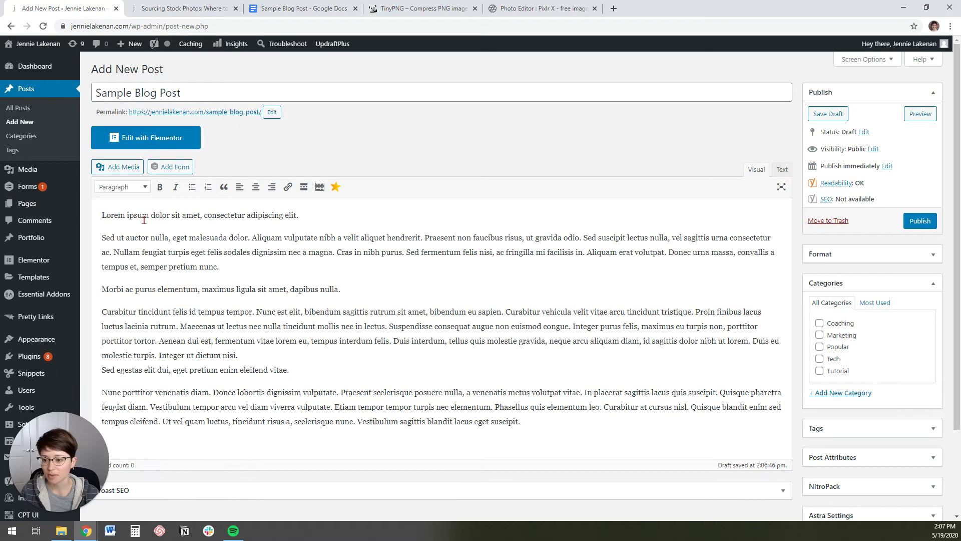
Make the first and second sections' opening lines Heading 2.
triple_click(145, 217)
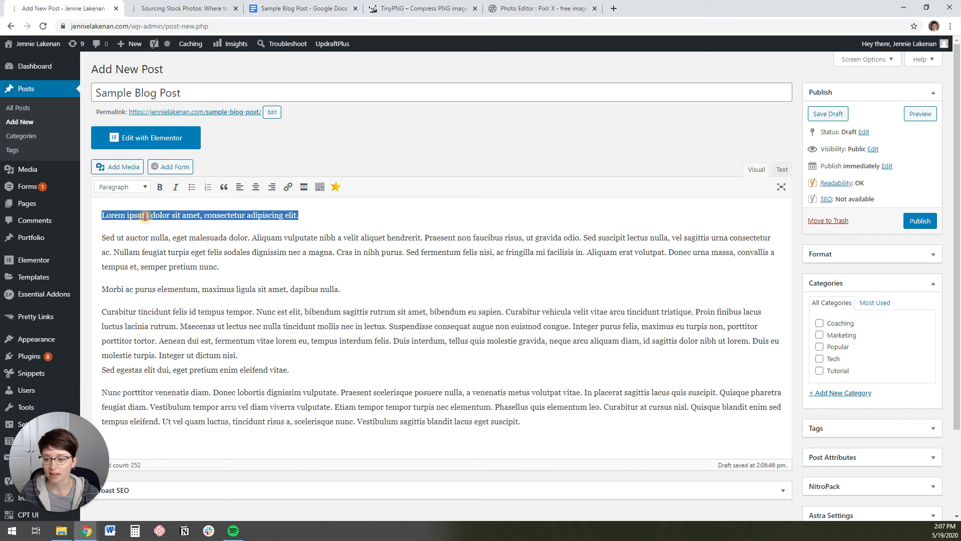
left_click(128, 188)
left_click(147, 241)
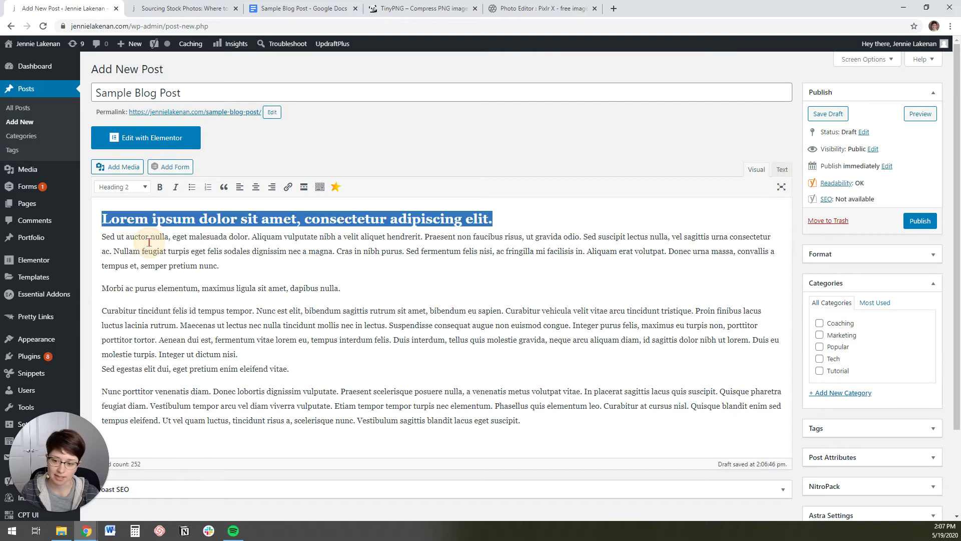
triple_click(186, 289)
left_click(135, 187)
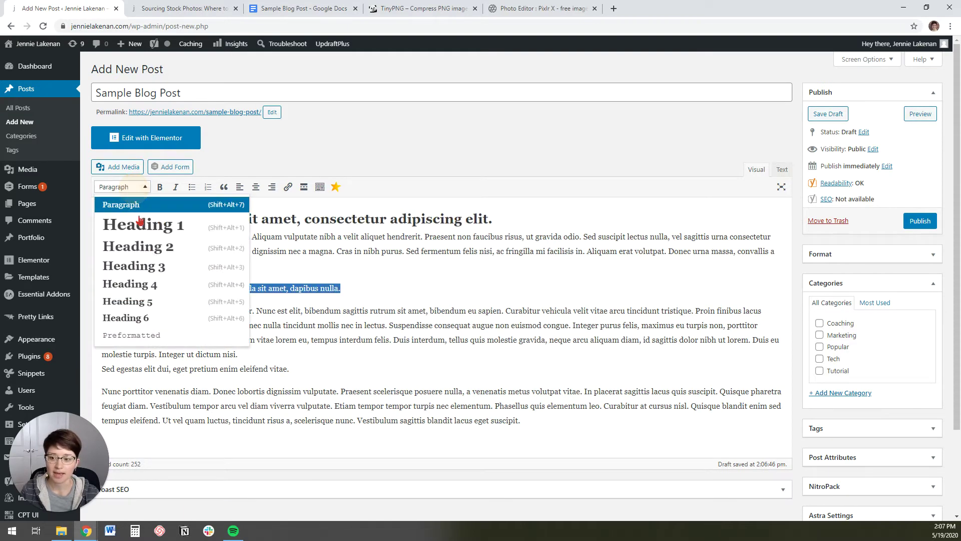
left_click(157, 253)
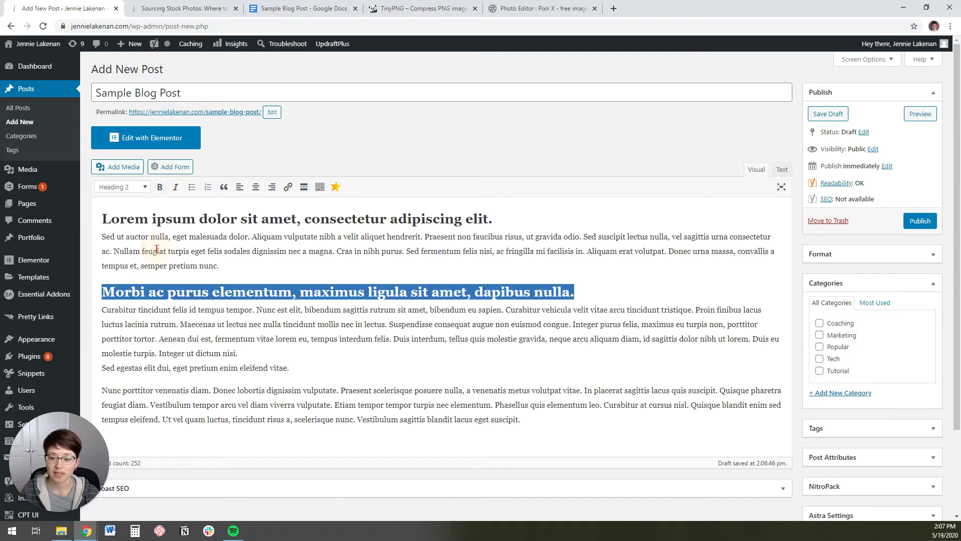
left_click(255, 287)
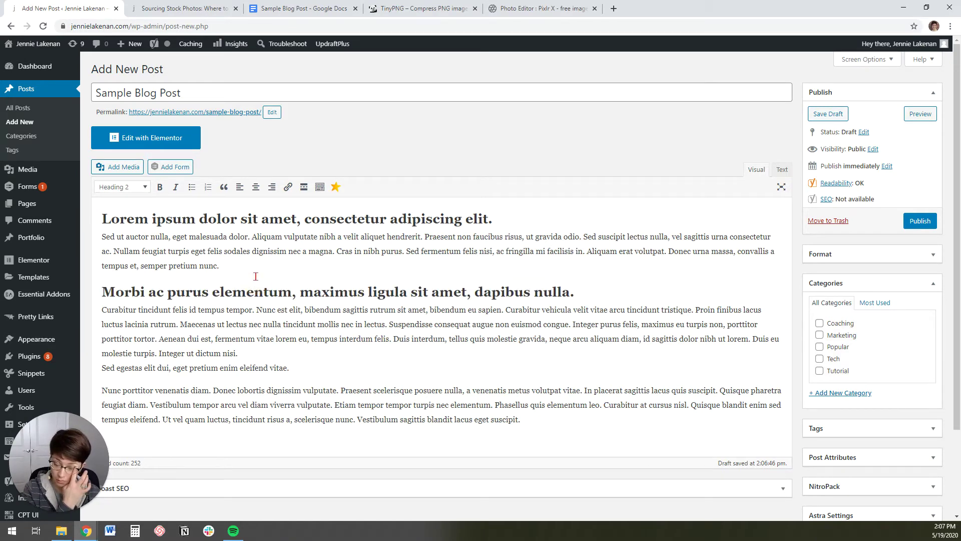
Split 'Sed egestas elit dui' into its own paragraph and make it Heading 2.
left_click(104, 368)
key("BackSpace")
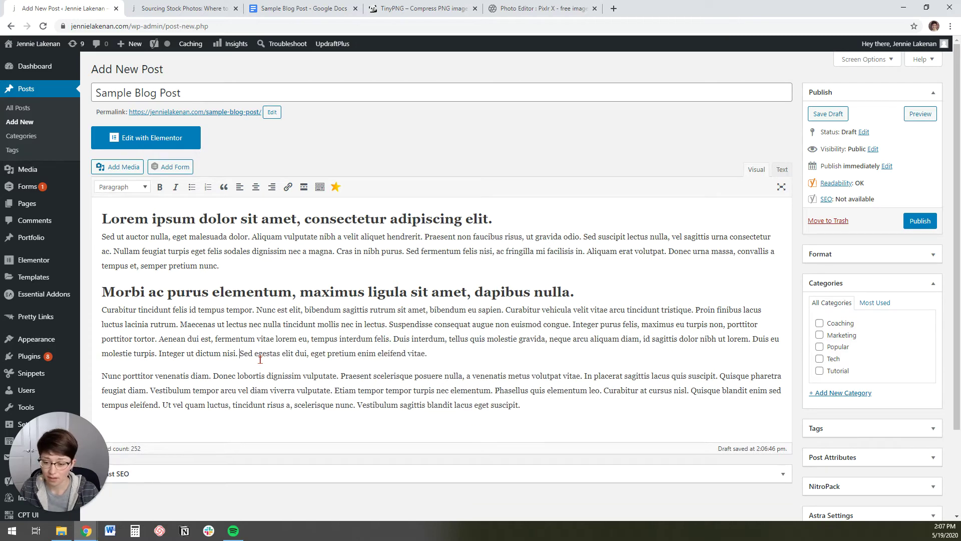
key("Return")
double_click(221, 374)
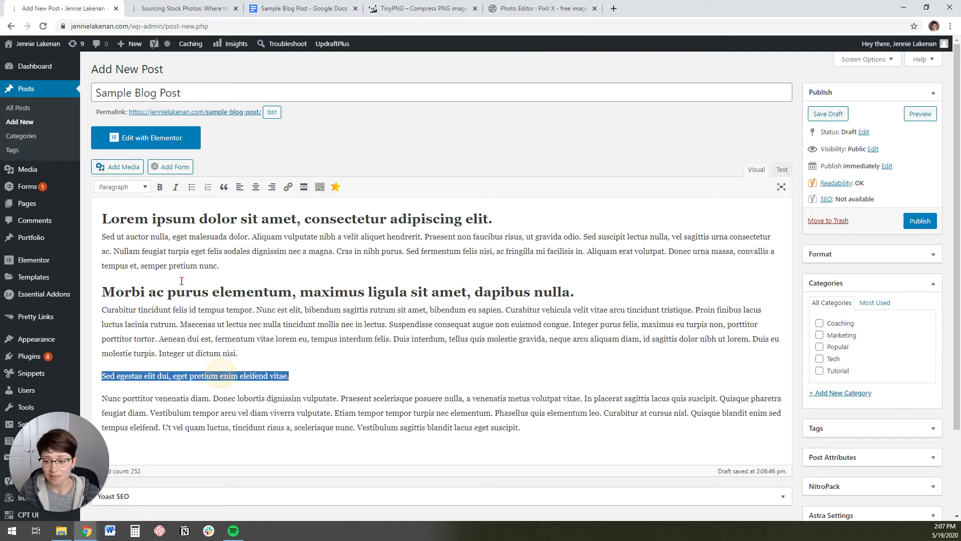
left_click(129, 187)
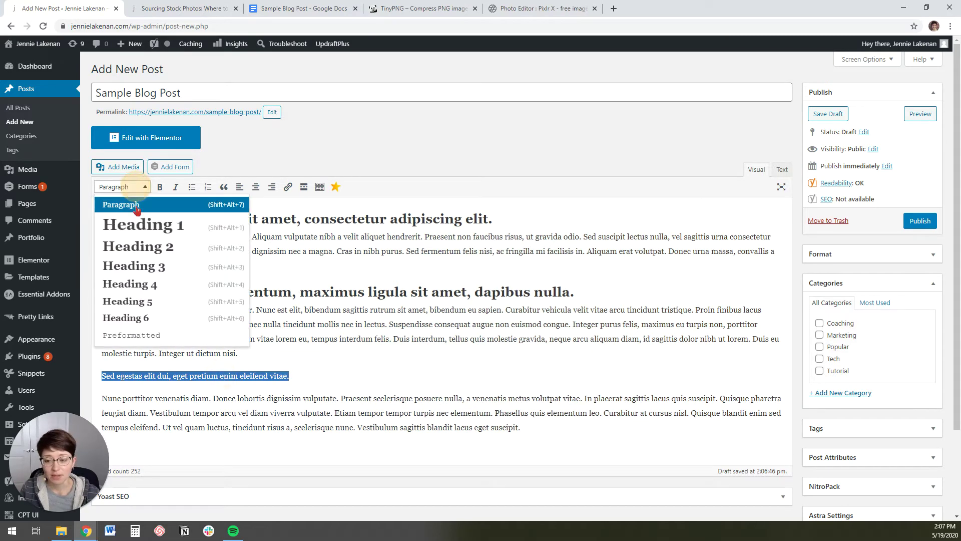
left_click(149, 246)
left_click(306, 351)
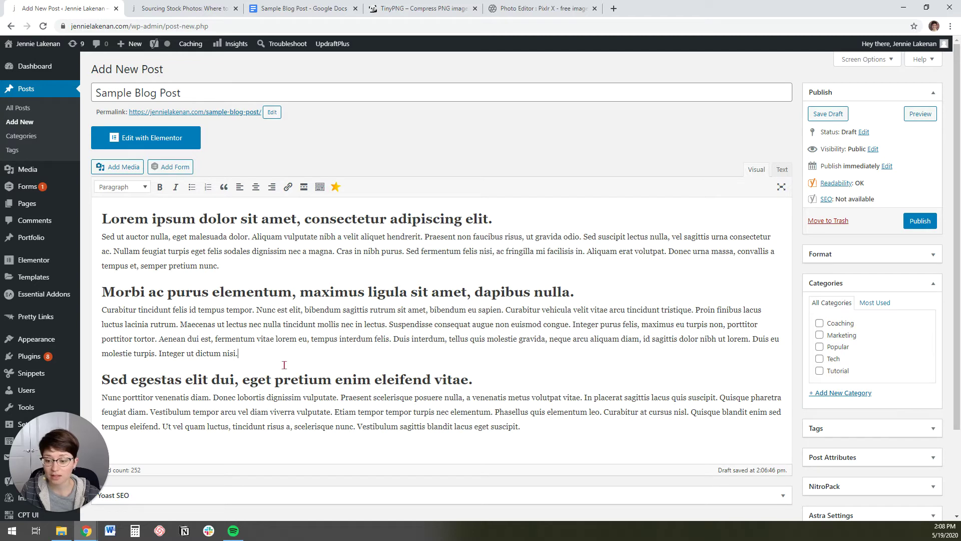
File the post under the Tutorial category.
scroll(301, 380, "down", 2)
scroll(506, 333, "up", 2)
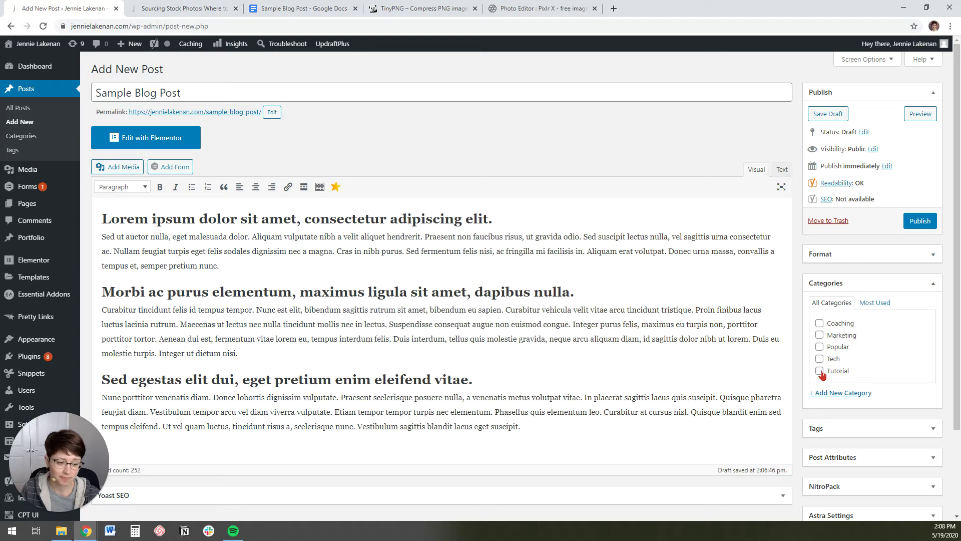
left_click(820, 371)
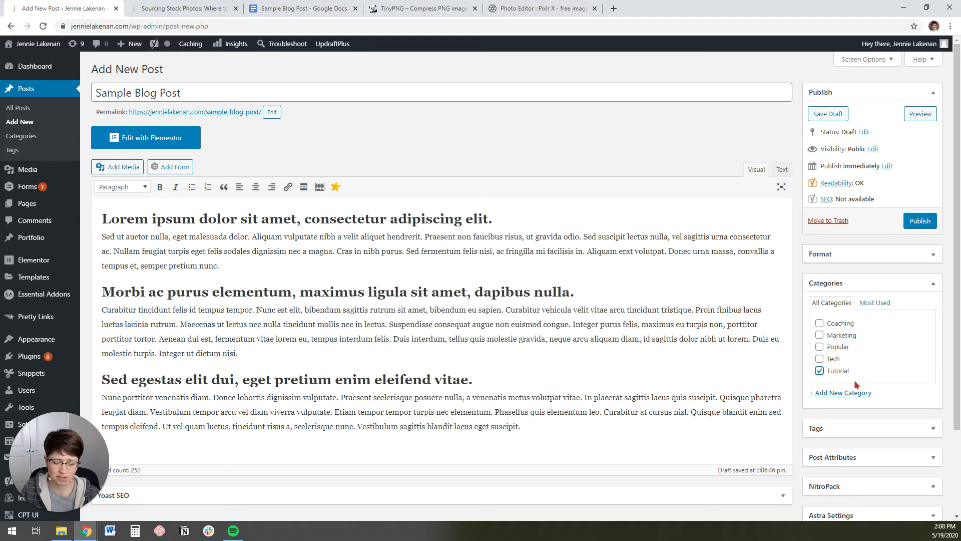
Open the featured image picker showing the media library.
scroll(854, 380, "down", 2)
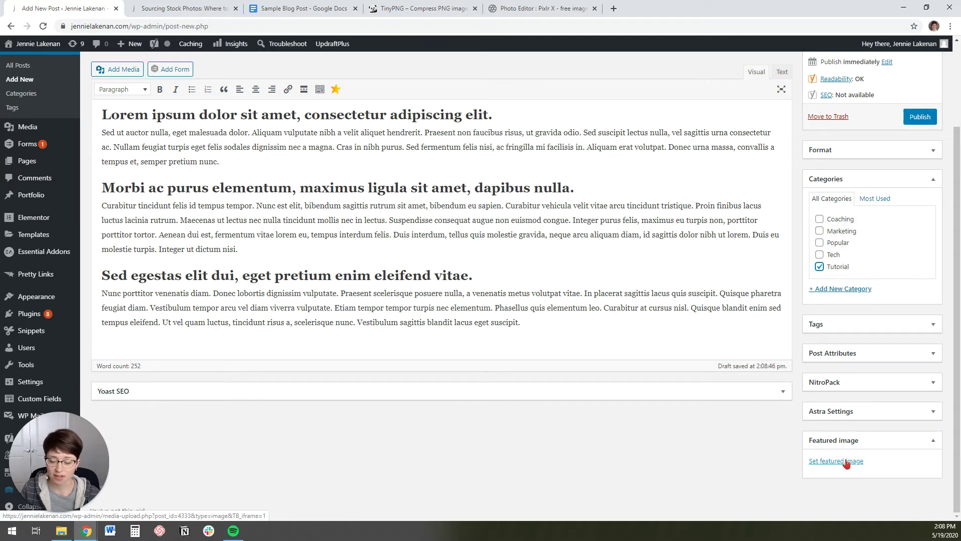
left_click(846, 461)
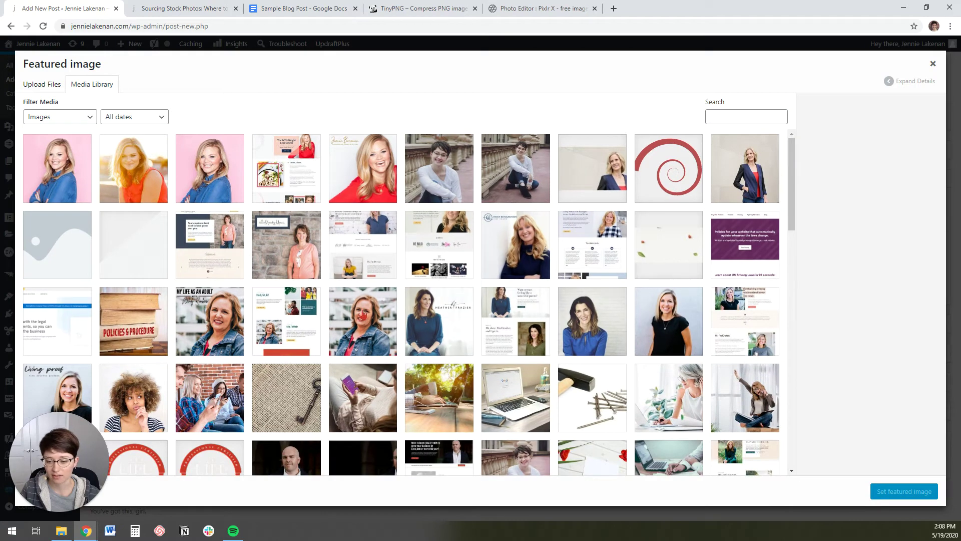
mouse_move(103, 494)
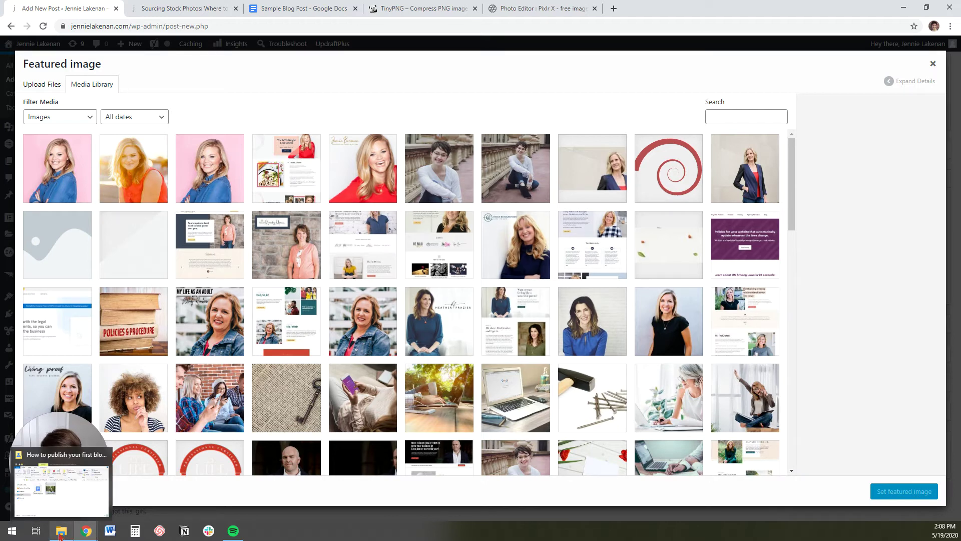
Open the blog post folder in File Explorer and confirm sample-image is 5.11 MB.
left_click(60, 536)
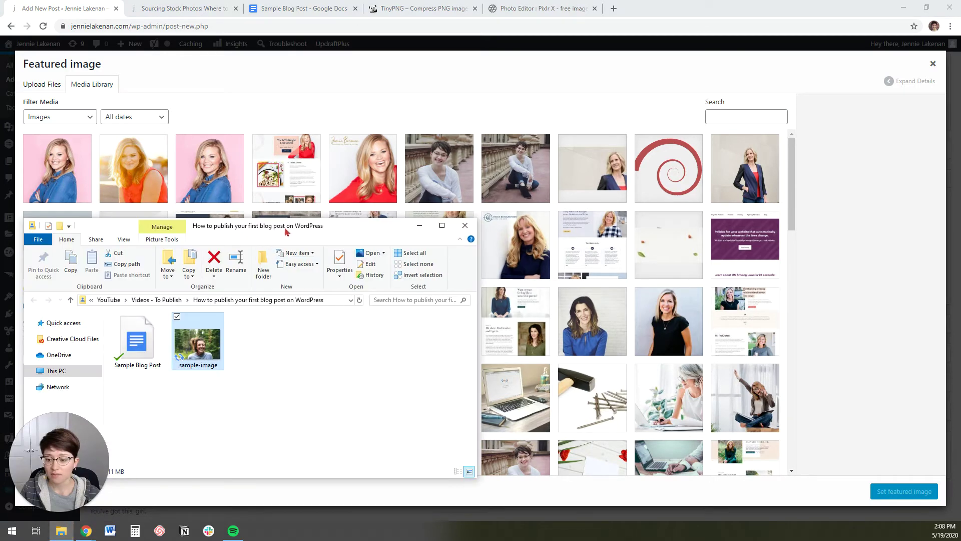
left_click_drag(284, 220, 353, 171)
left_click(322, 326)
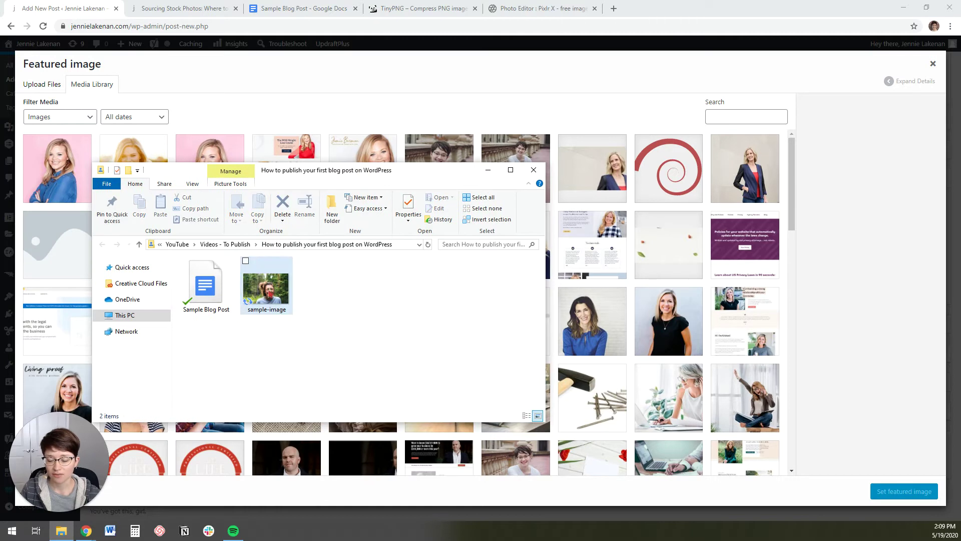
left_click(270, 297)
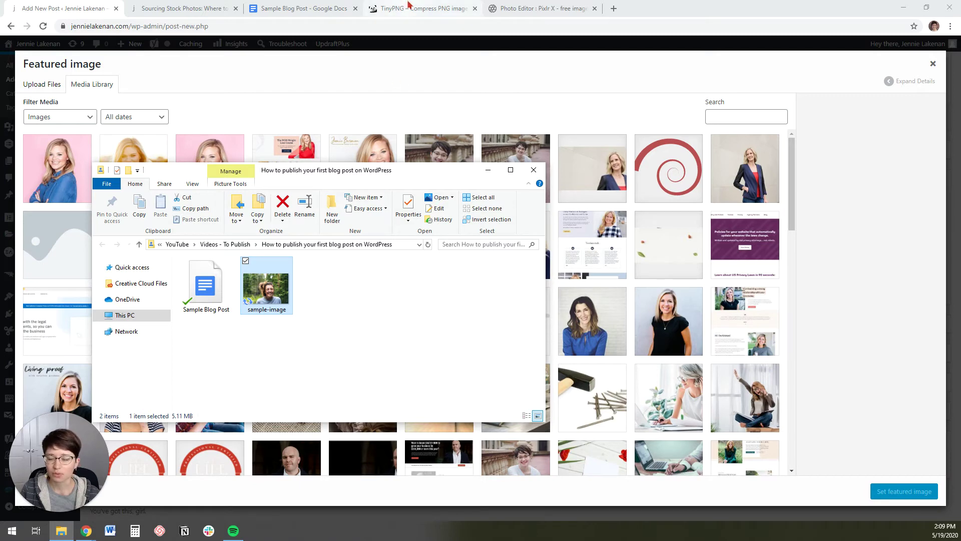
Reload the TinyPNG page to clear the earlier upload.
left_click(408, 5)
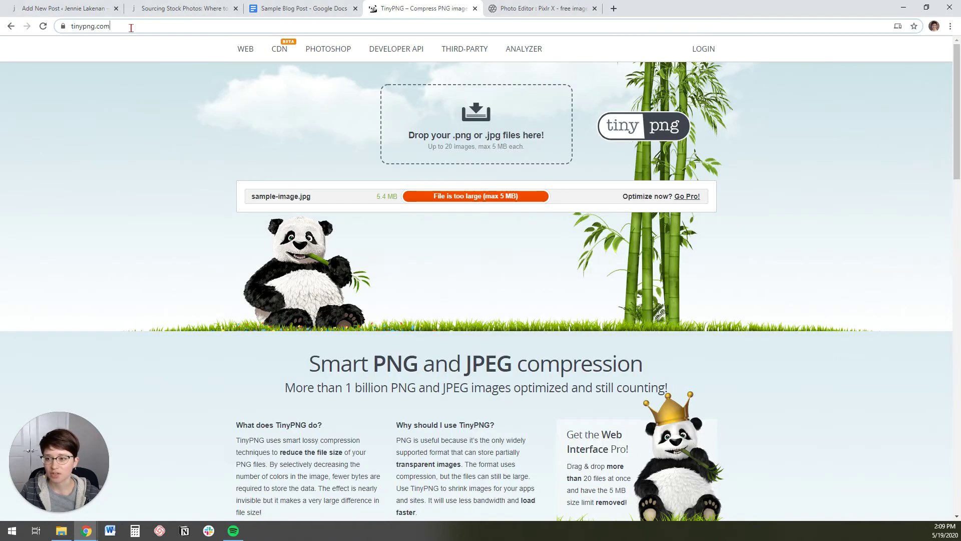
left_click_drag(131, 27, 70, 27)
key("alt+Tab")
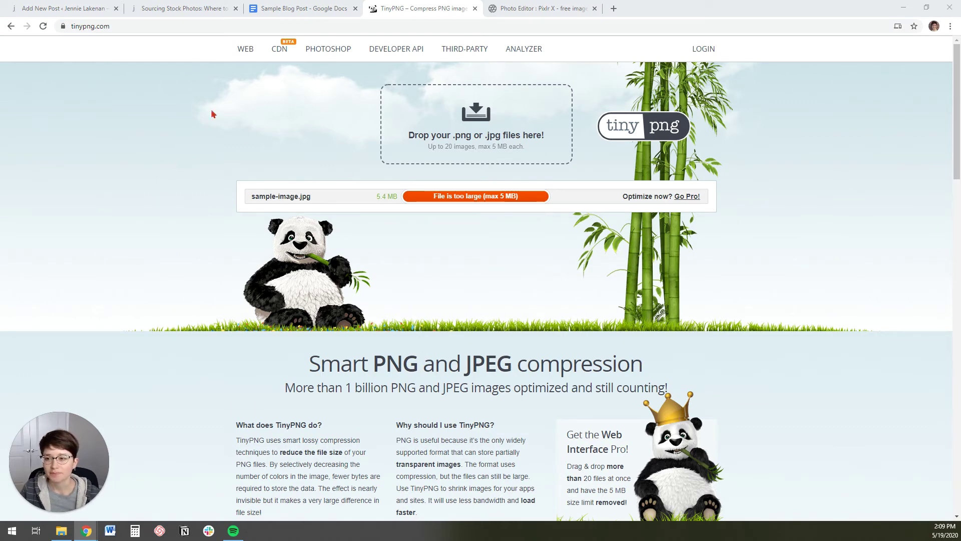
left_click(43, 27)
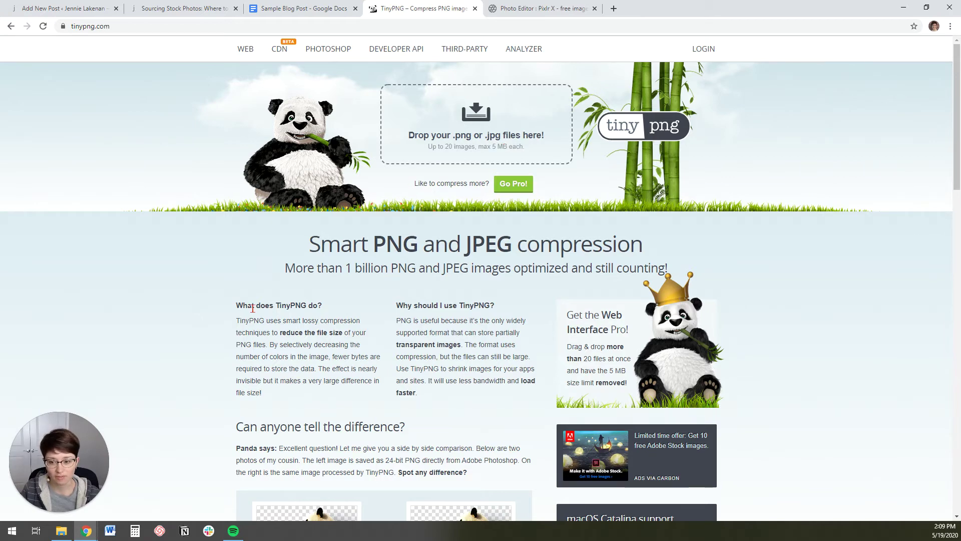
Drop sample-image onto TinyPNG, which rejects the 5.4 MB file as over 5 MB.
left_click(61, 535)
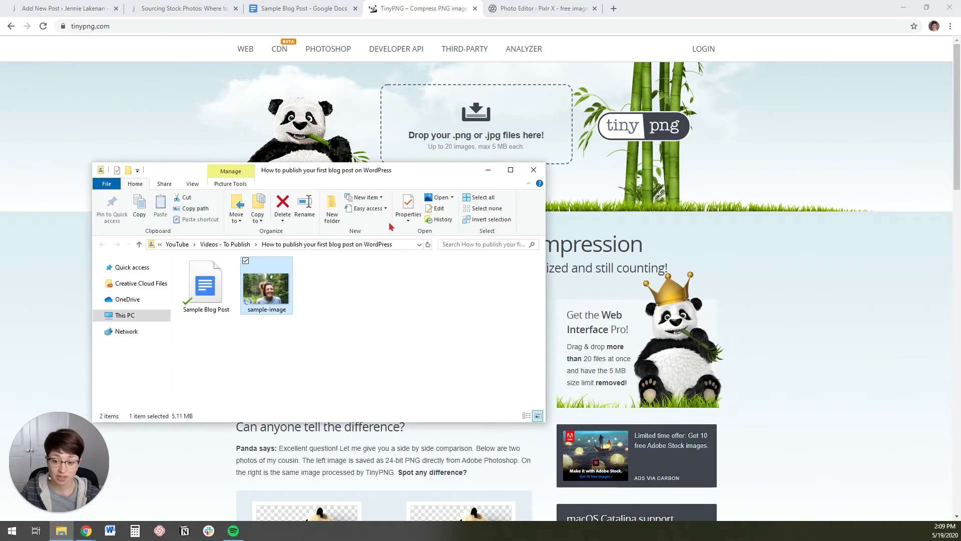
left_click_drag(263, 301, 498, 143)
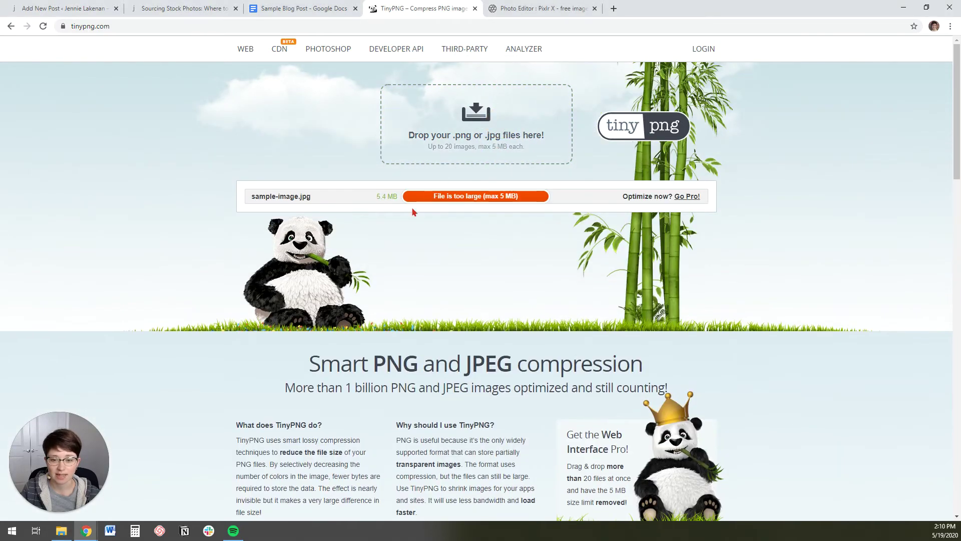
triple_click(399, 197)
left_click(399, 197)
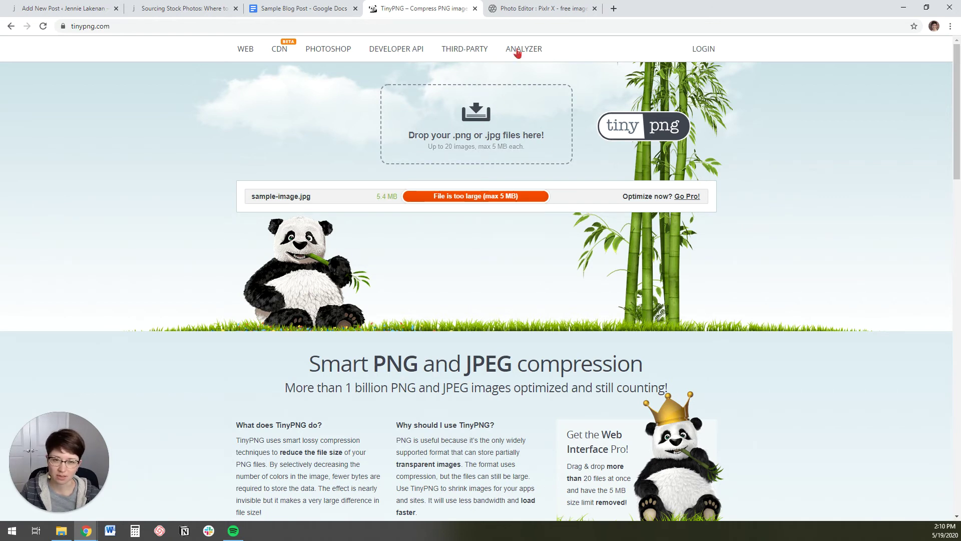
left_click(536, 6)
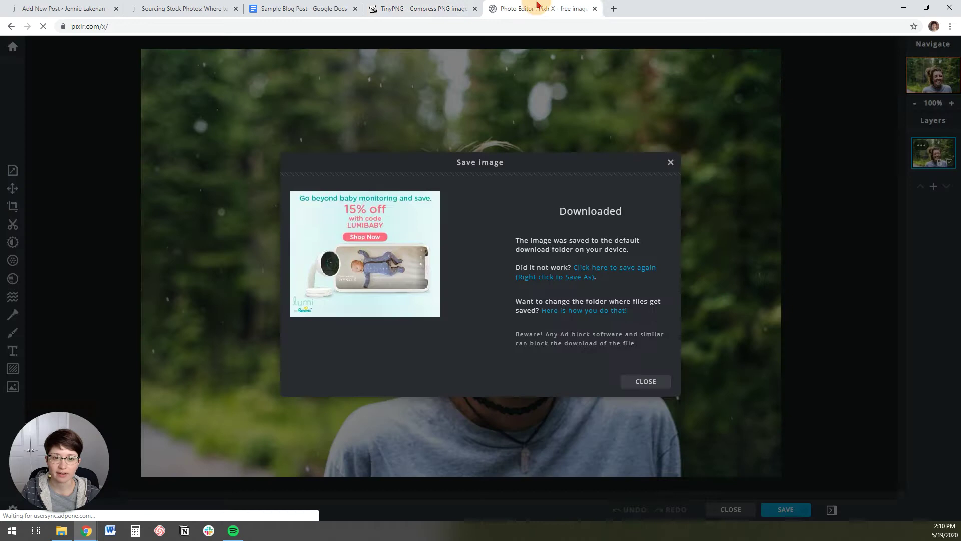
Reload the Pixlr X start page and remove sample-image.jpg from the editing history.
left_click(98, 23)
key("Return")
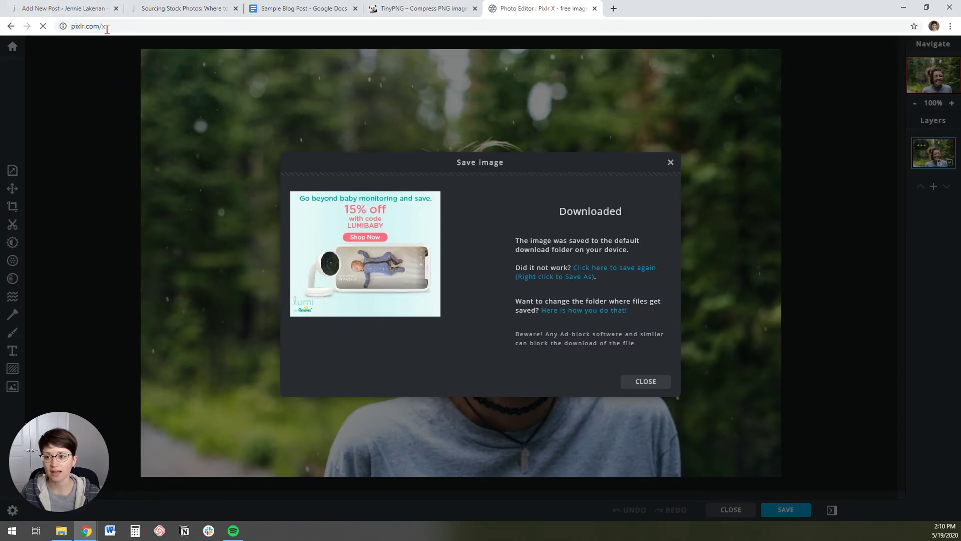
left_click(107, 26)
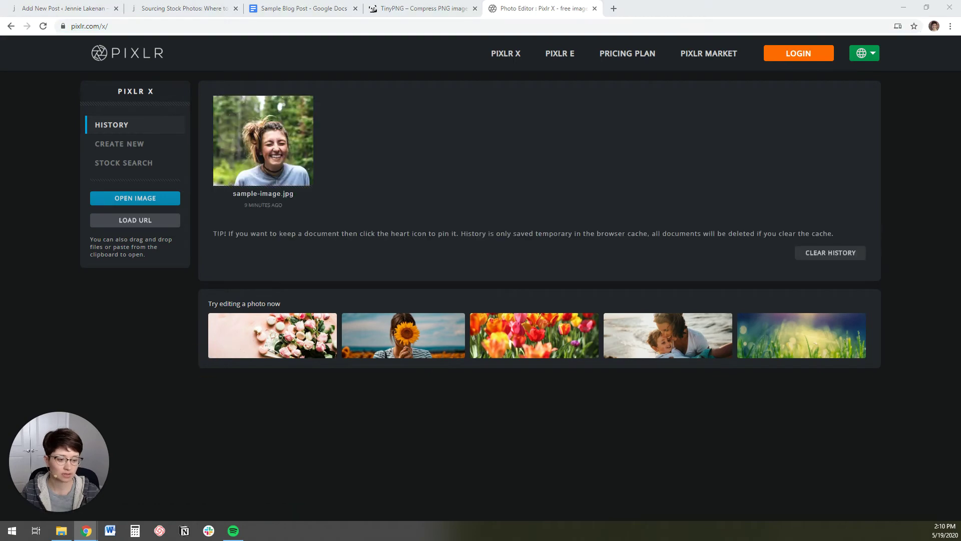
left_click(303, 103)
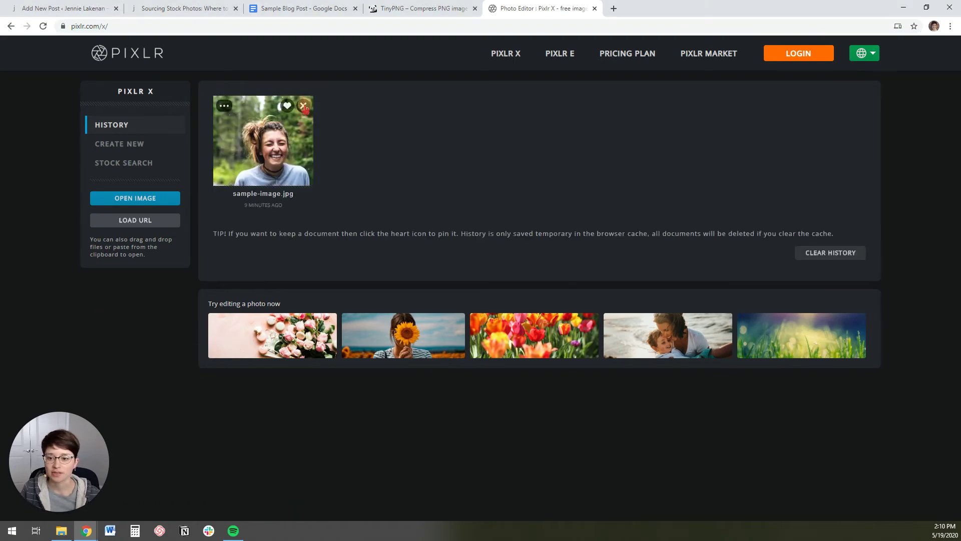
Open sample-image from the computer, resized to the web preset of 1280 x 854.
left_click(139, 199)
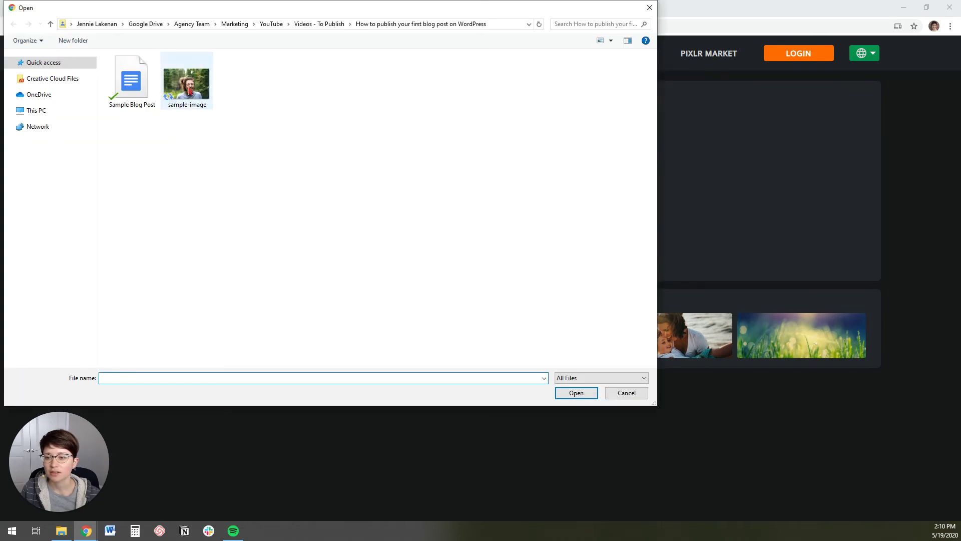
double_click(190, 90)
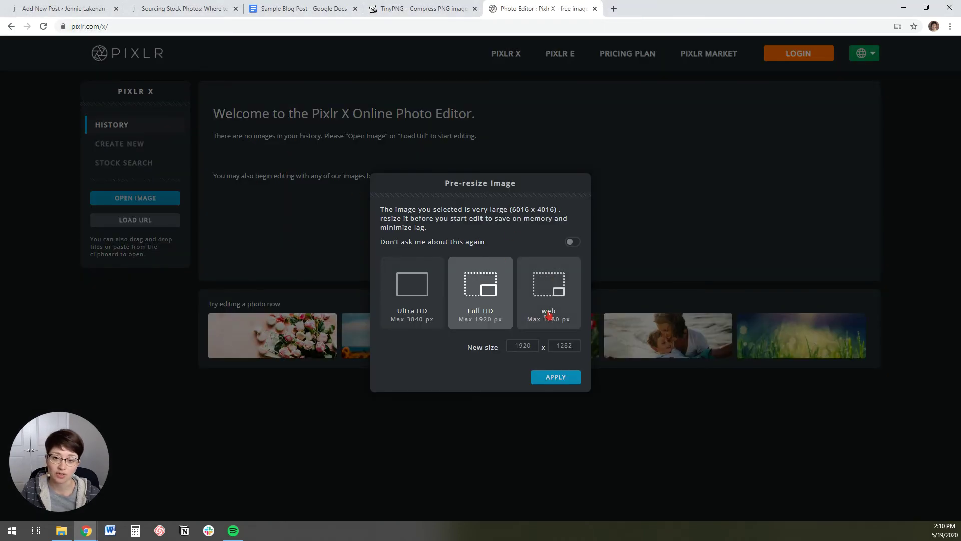
left_click(544, 292)
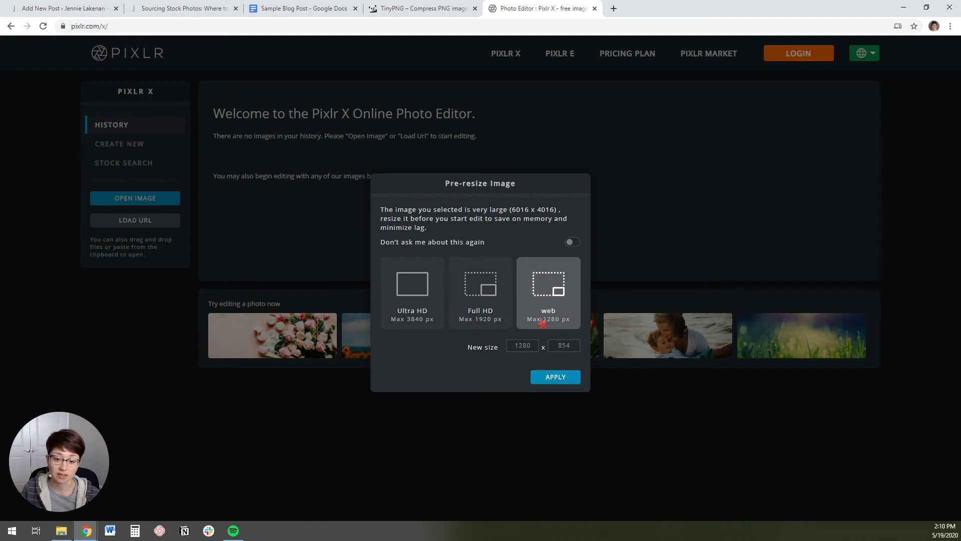
left_click(554, 376)
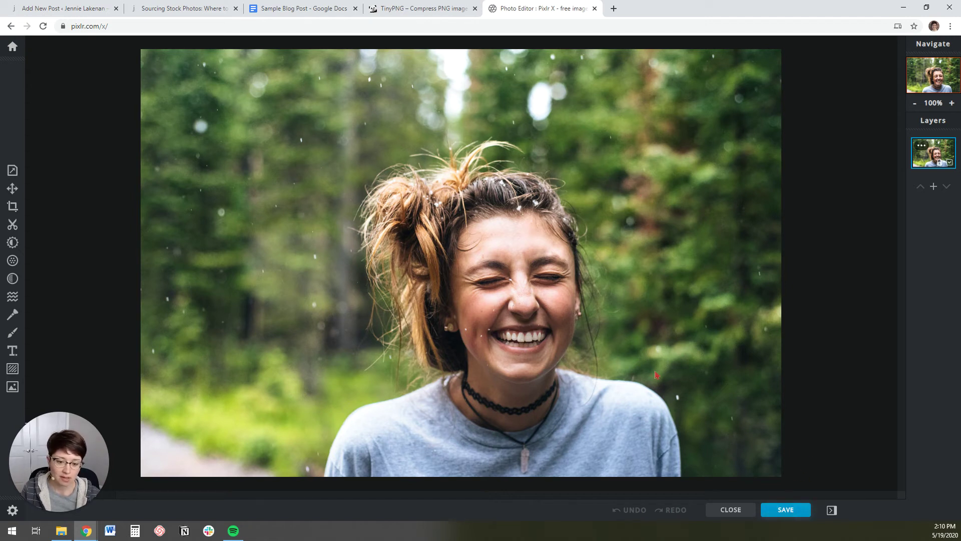
Export the photo from Pixlr X as a JPG at 95% quality.
left_click(785, 509)
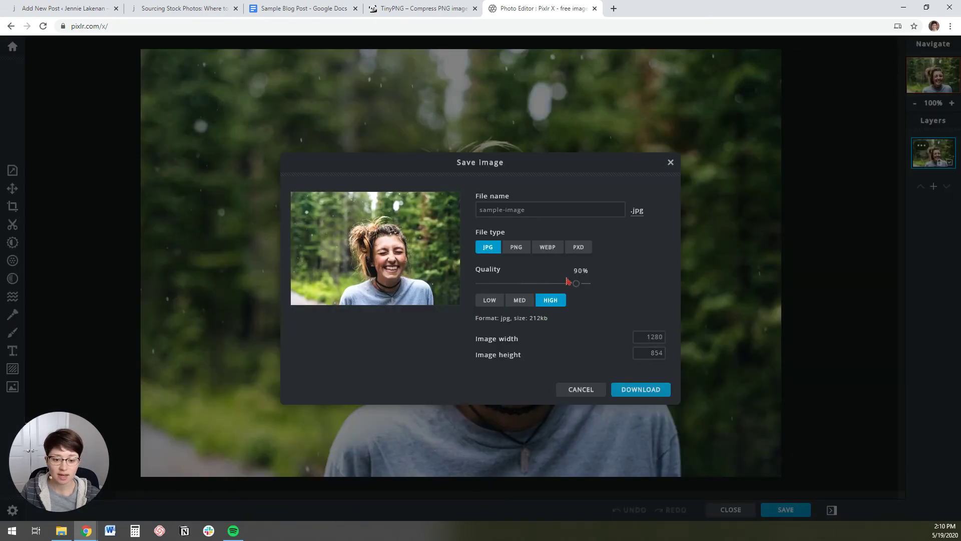
left_click_drag(576, 283, 530, 319)
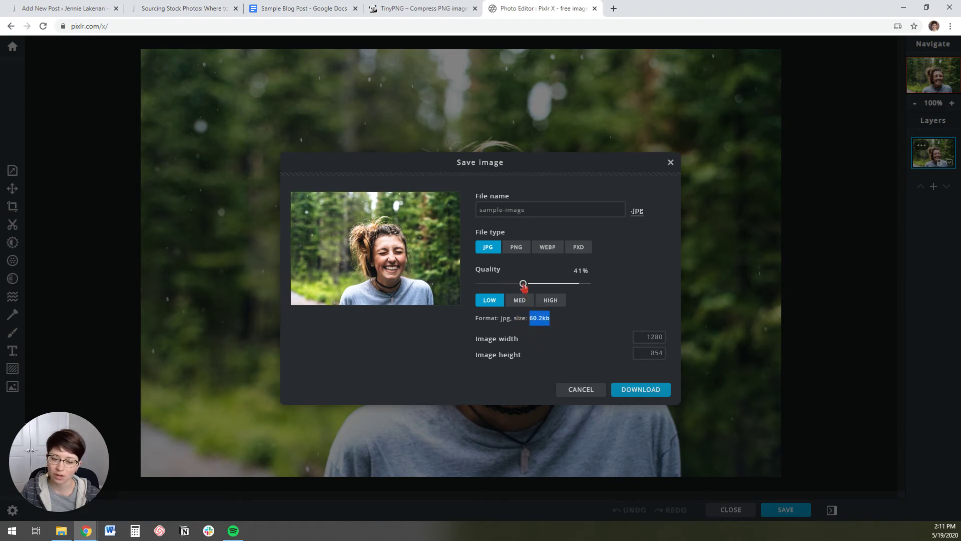
left_click_drag(523, 284, 582, 284)
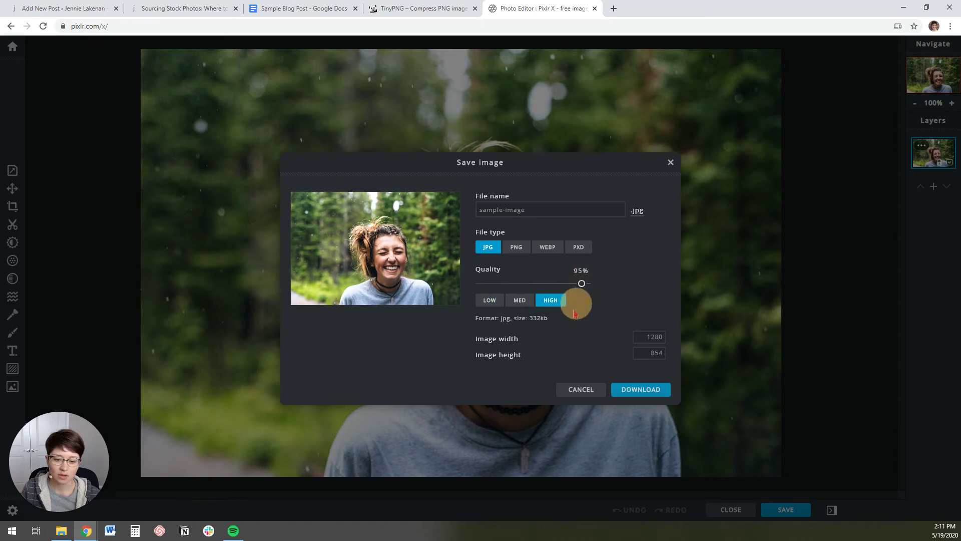
left_click_drag(550, 319, 532, 317)
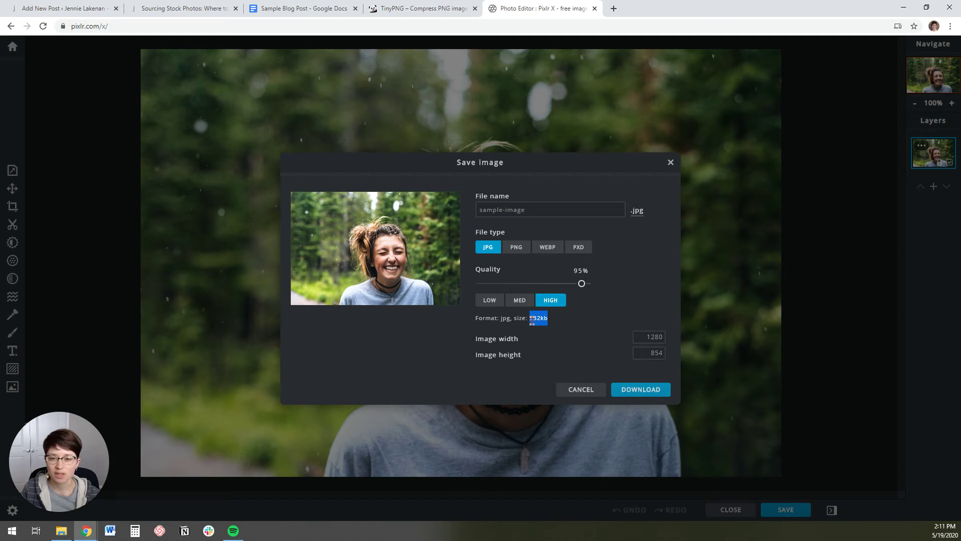
left_click(542, 325)
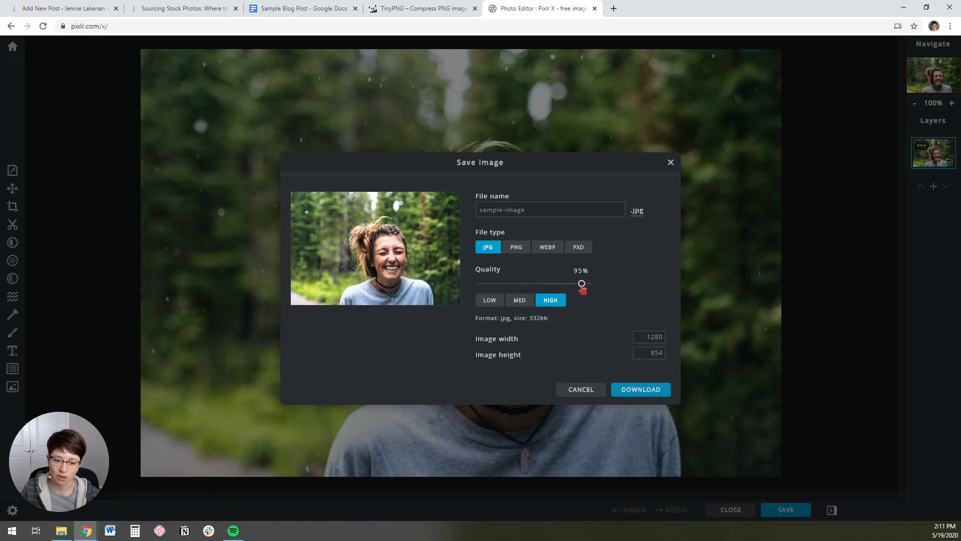
left_click(638, 392)
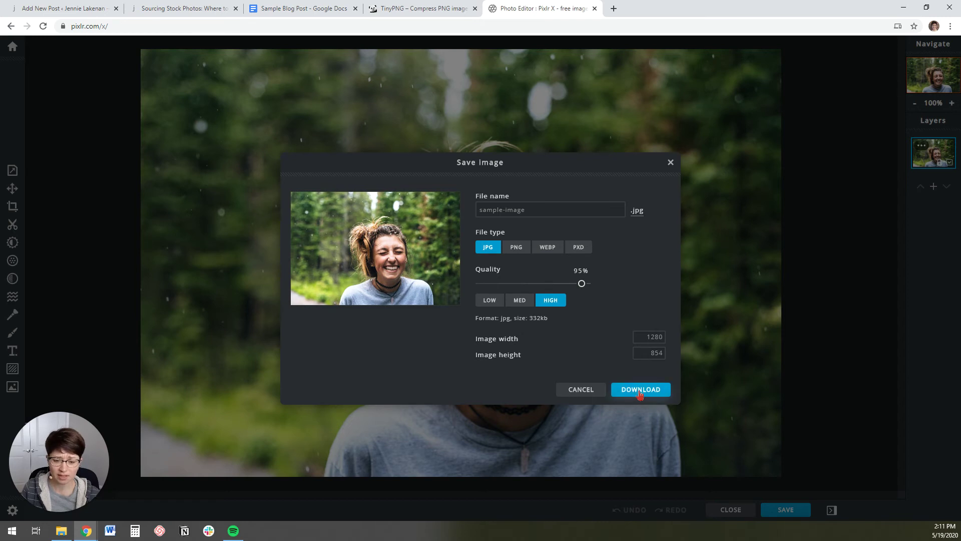
left_click(640, 390)
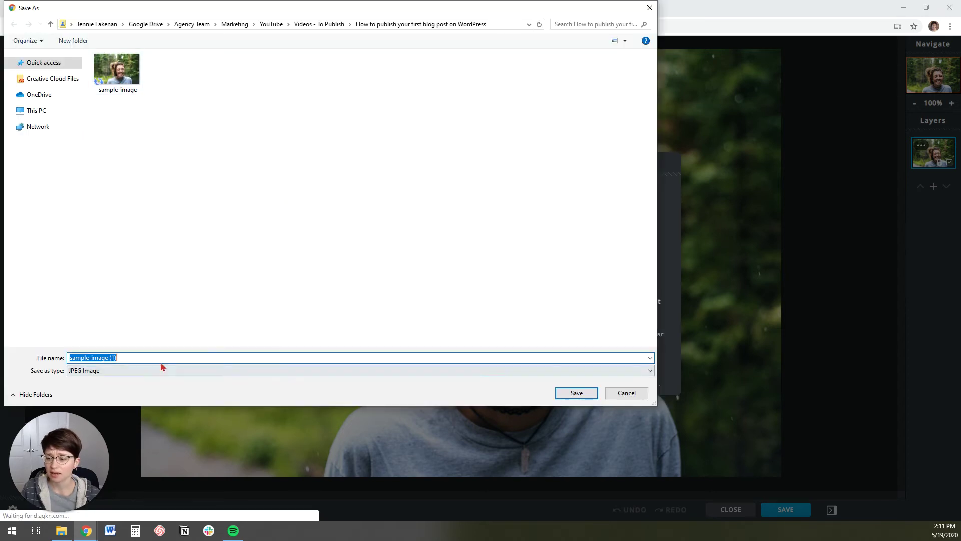
Save the downloaded file as sample-image-compressed and return to the WordPress post.
left_click(141, 355)
key("BackSpace")
key("BackSpace")
key("BackSpace")
key("BackSpace")
type("-comp")
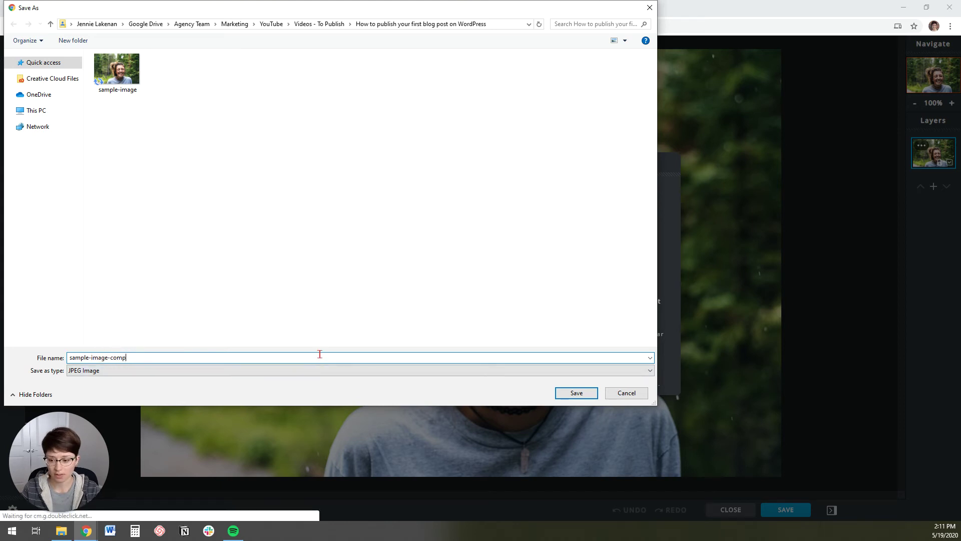
type("ressed")
key("Return")
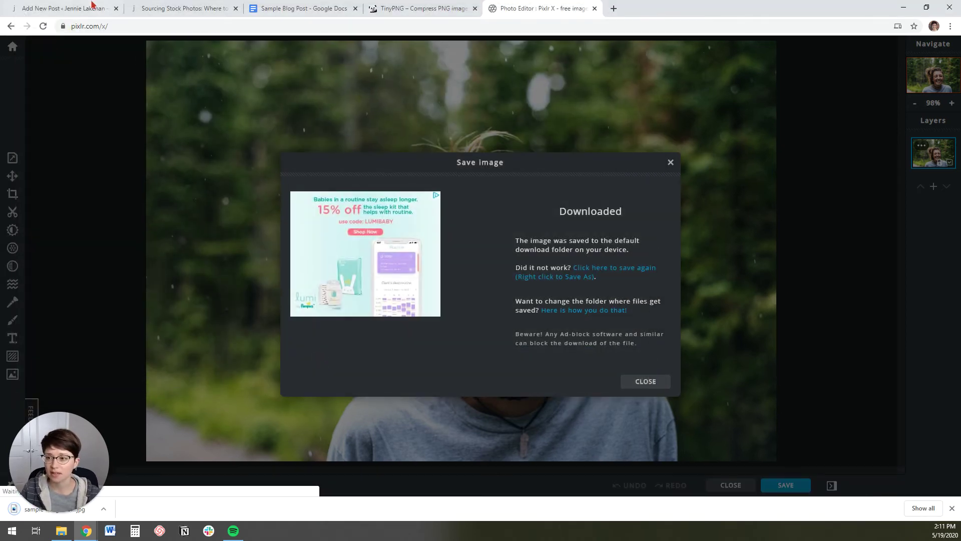
left_click(92, 6)
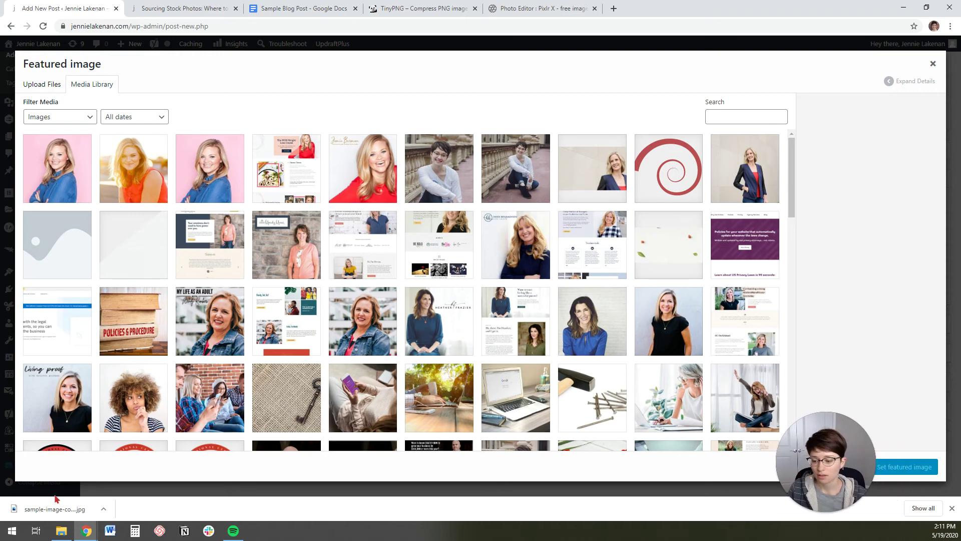
Upload sample-image-compressed.jpg to the Media Library and set it as the post's featured image.
left_click_drag(57, 499, 178, 185)
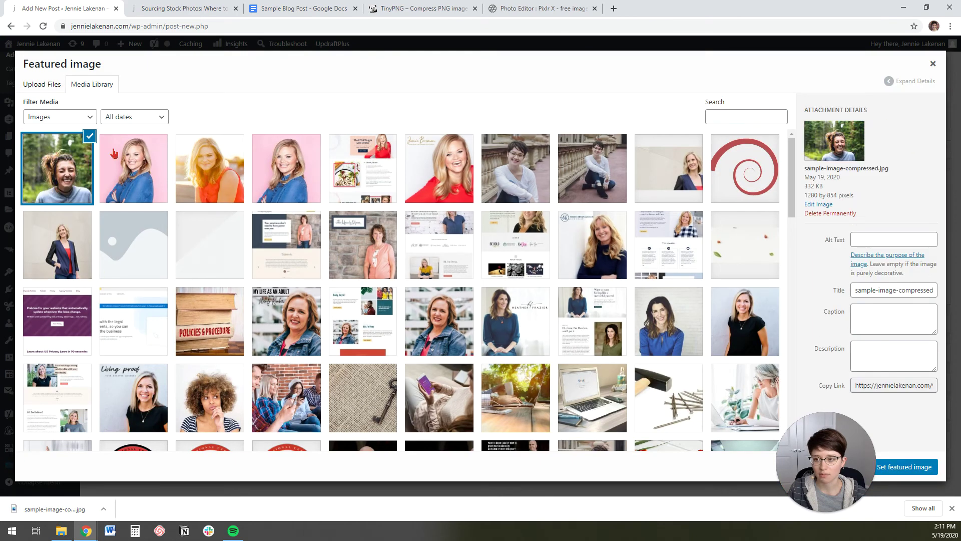
left_click(43, 85)
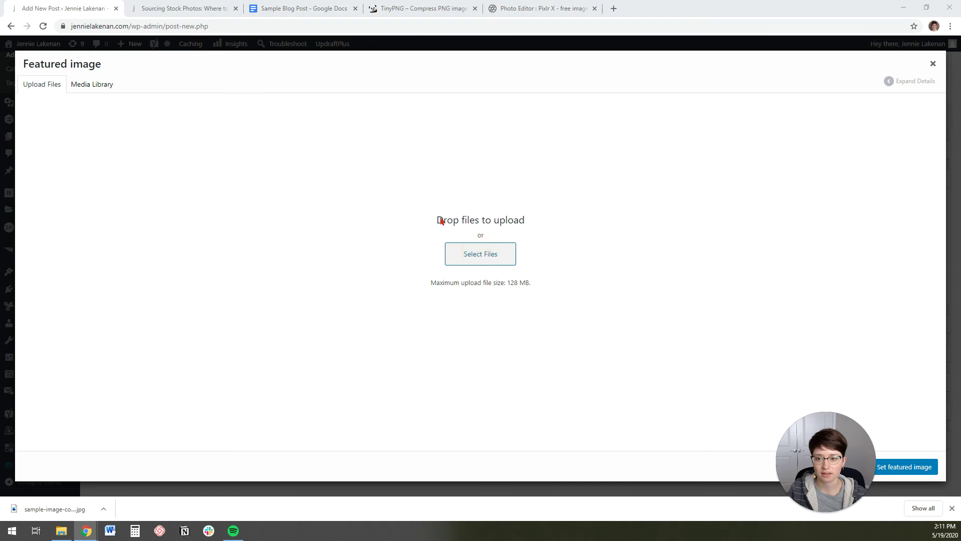
left_click(480, 253)
left_click(616, 392)
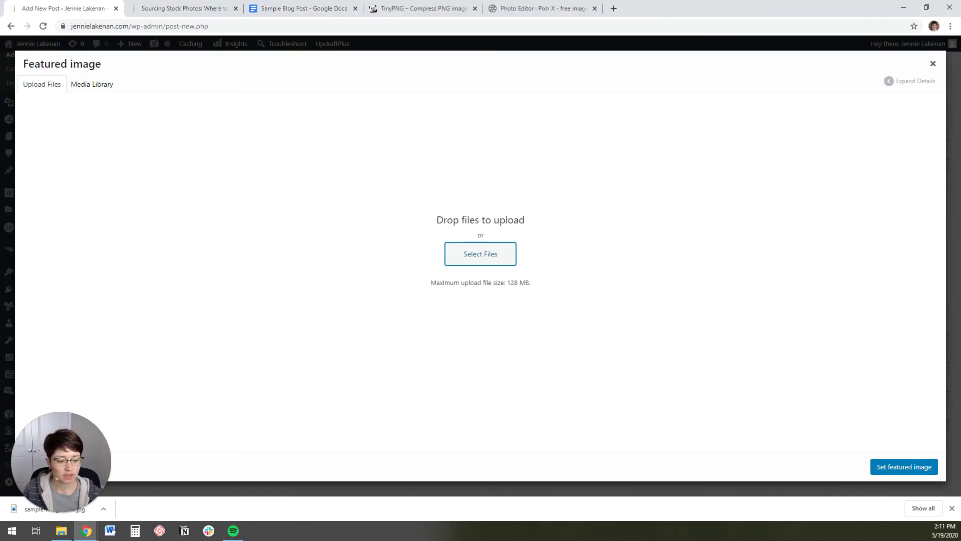
left_click(897, 466)
scroll(829, 338, "down", 2)
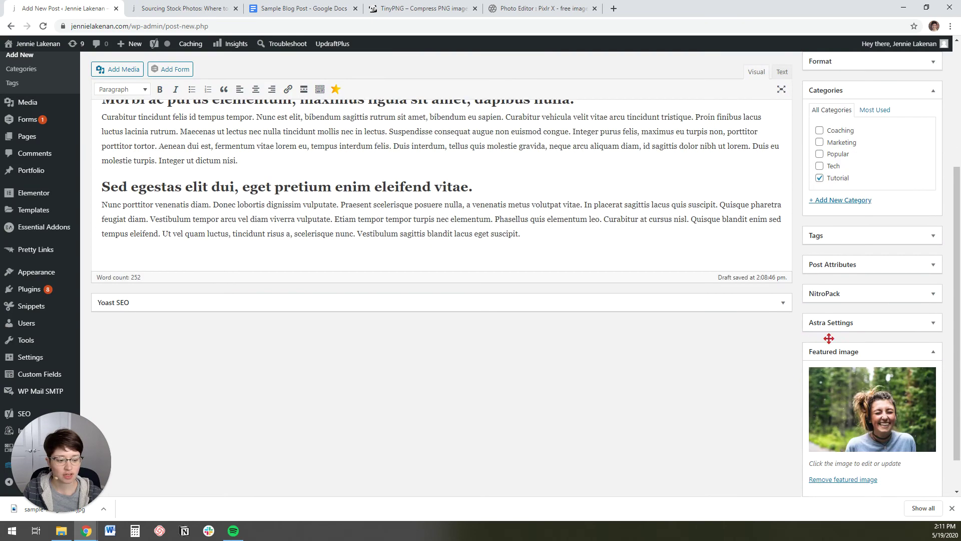
left_click(952, 508)
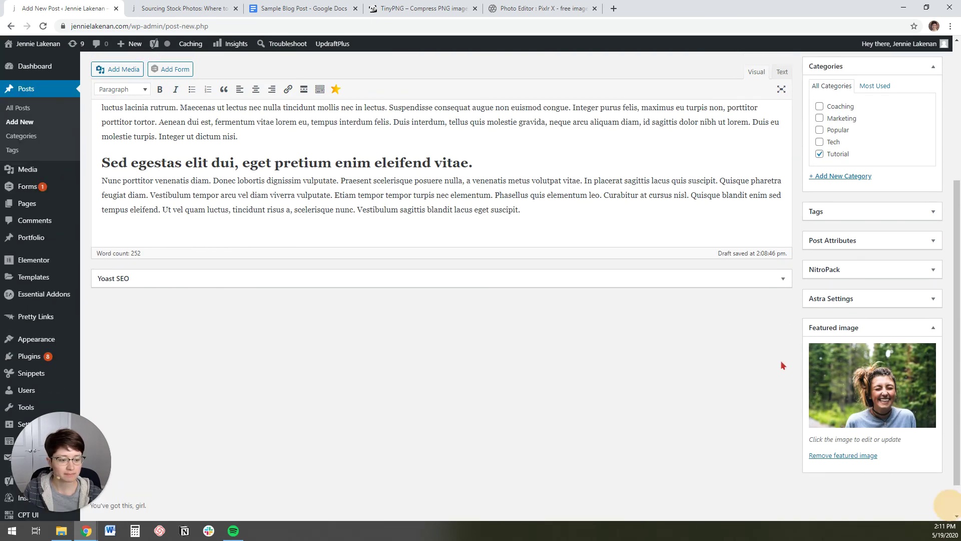
scroll(791, 350, "up", 5)
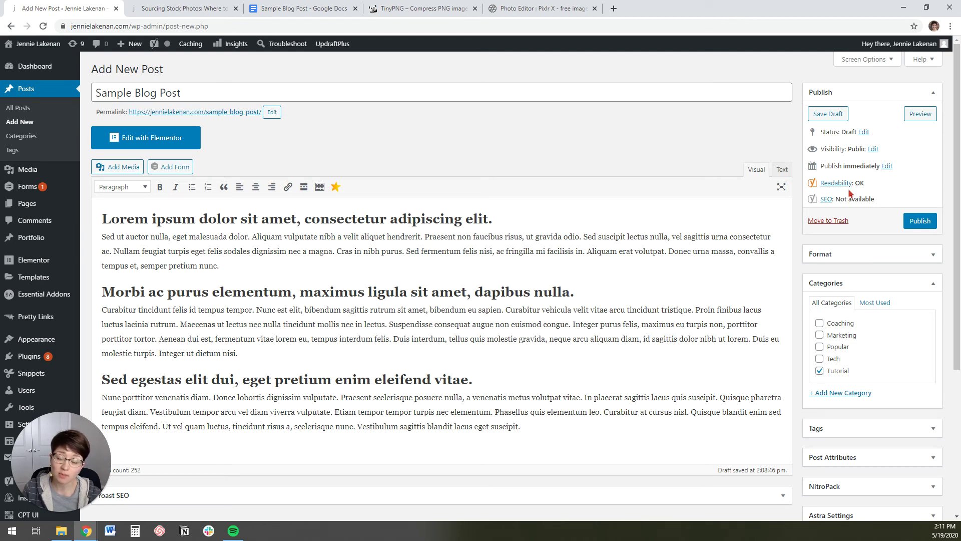
left_click(921, 222)
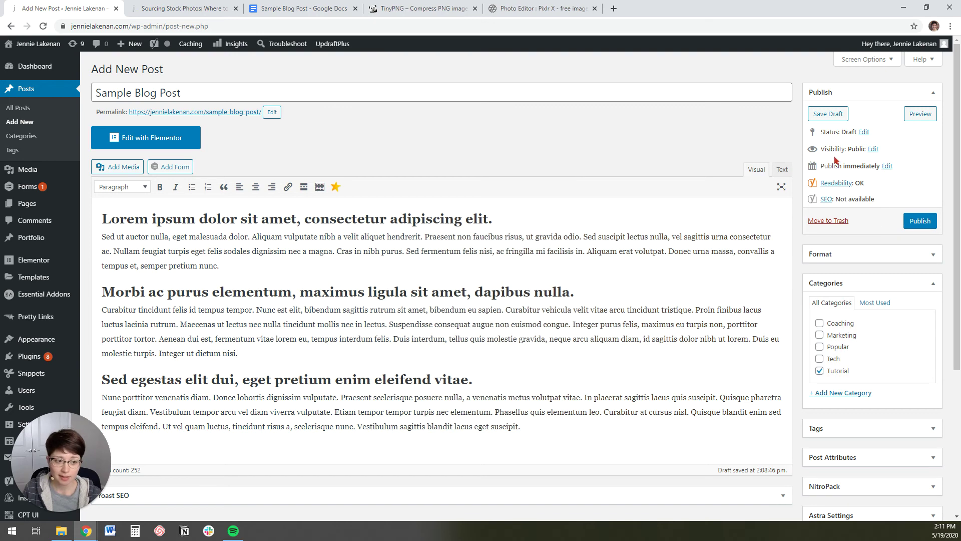
left_click(922, 115)
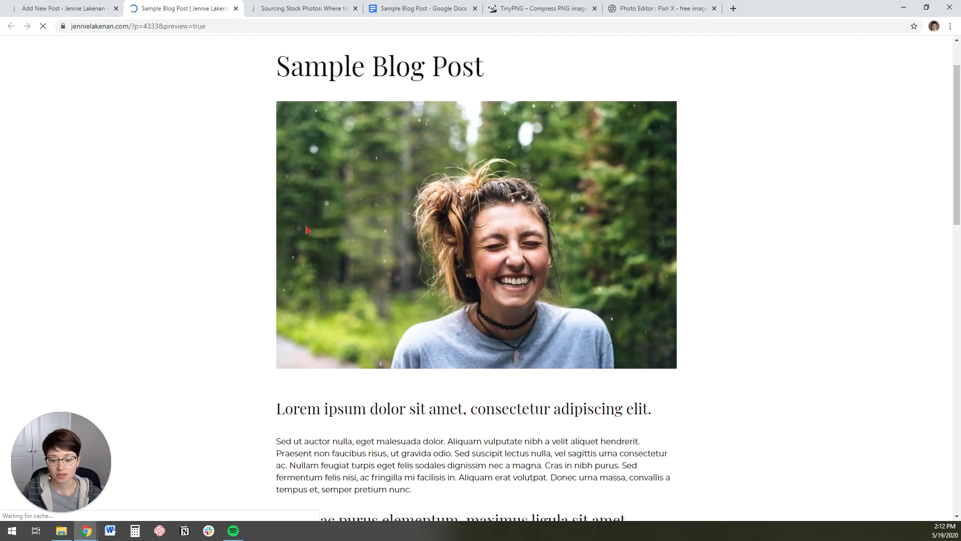
scroll(443, 371, "up", 4)
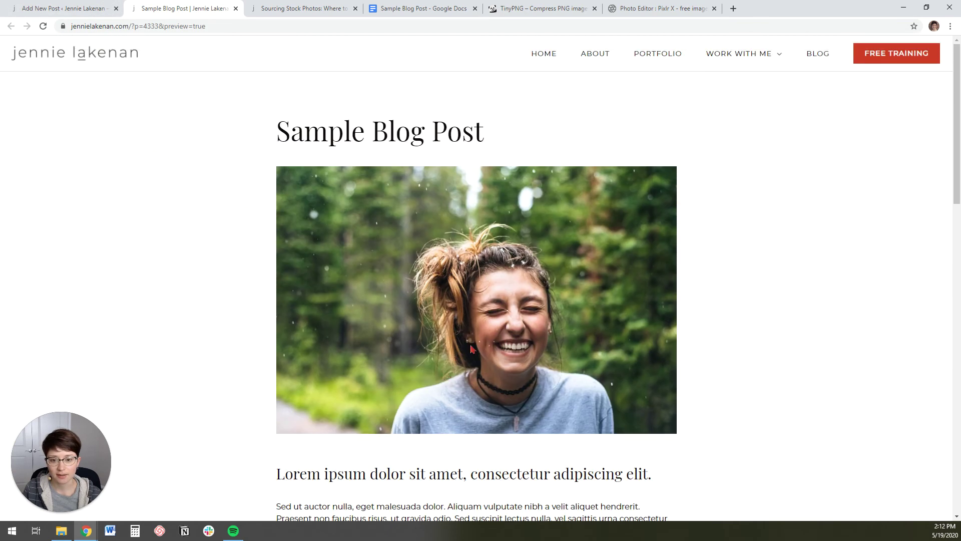
scroll(471, 348, "down", 10)
scroll(474, 345, "up", 10)
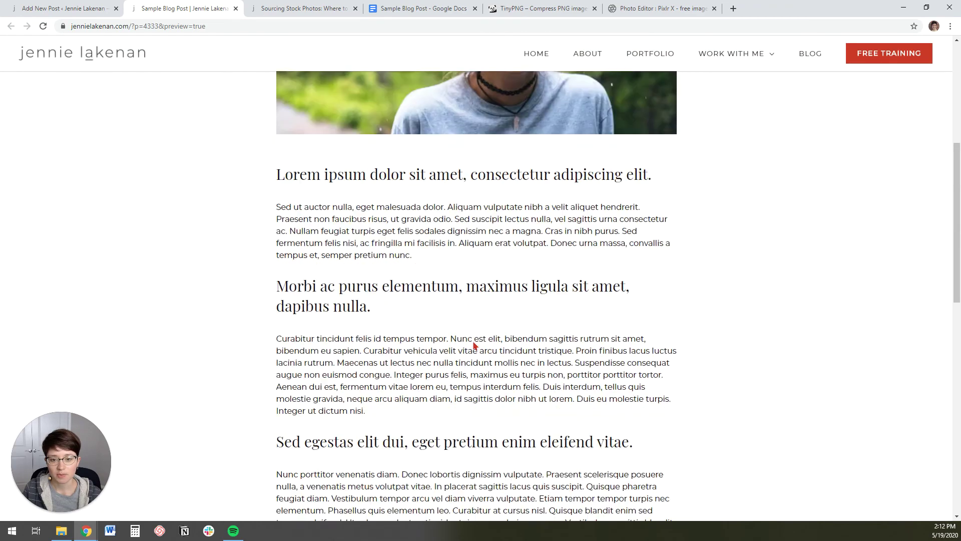
left_click(235, 8)
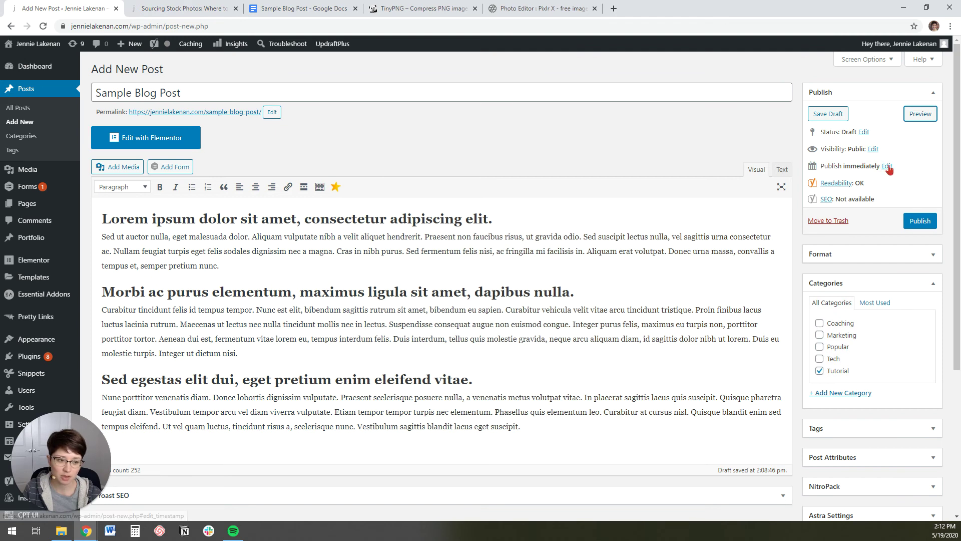
Change the publish day to 20, giving May 20, 2020 at 14:06, and schedule the post.
left_click(887, 166)
left_click(837, 183)
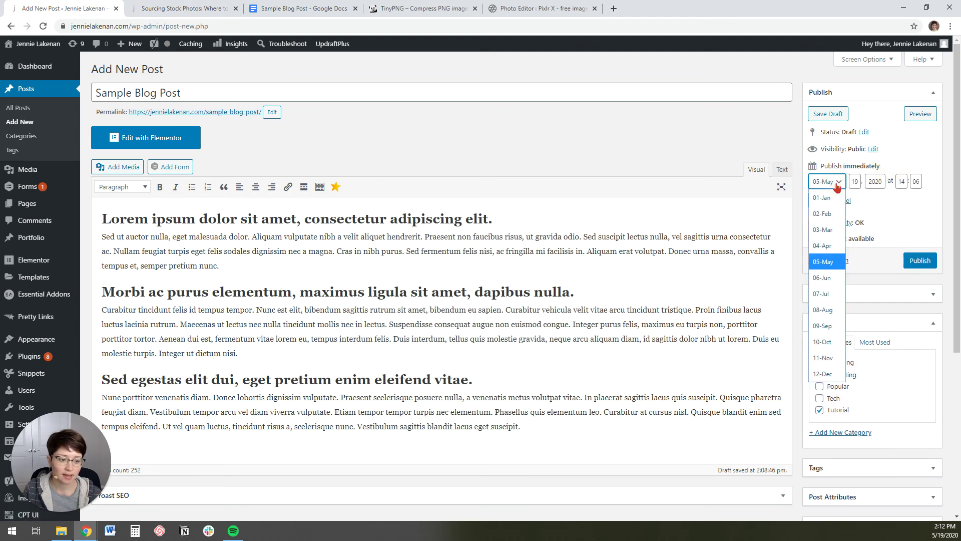
key("Tab")
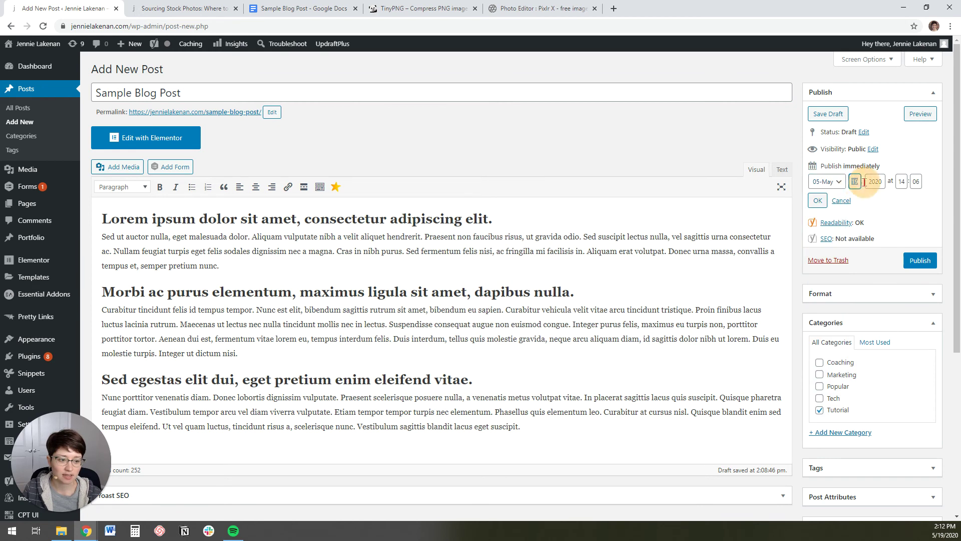
type("20")
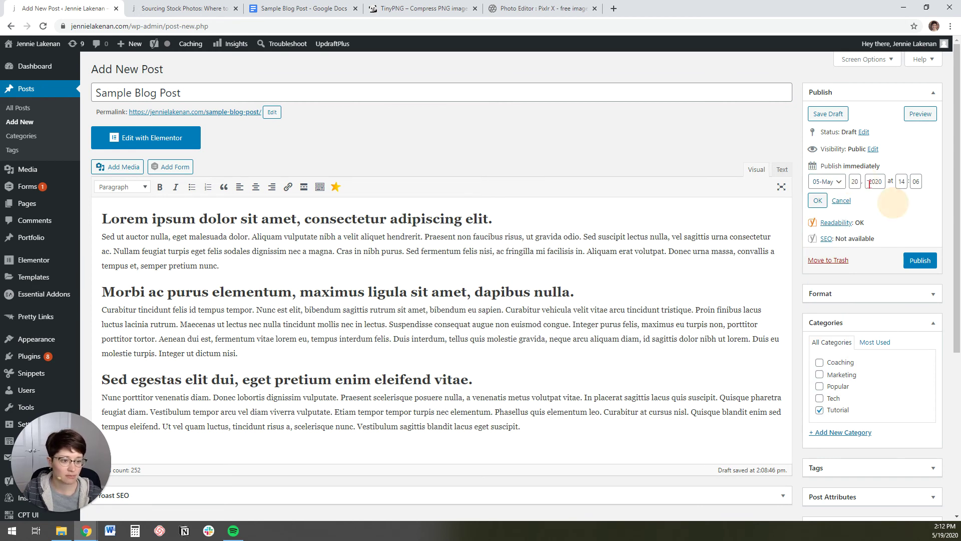
left_click(818, 200)
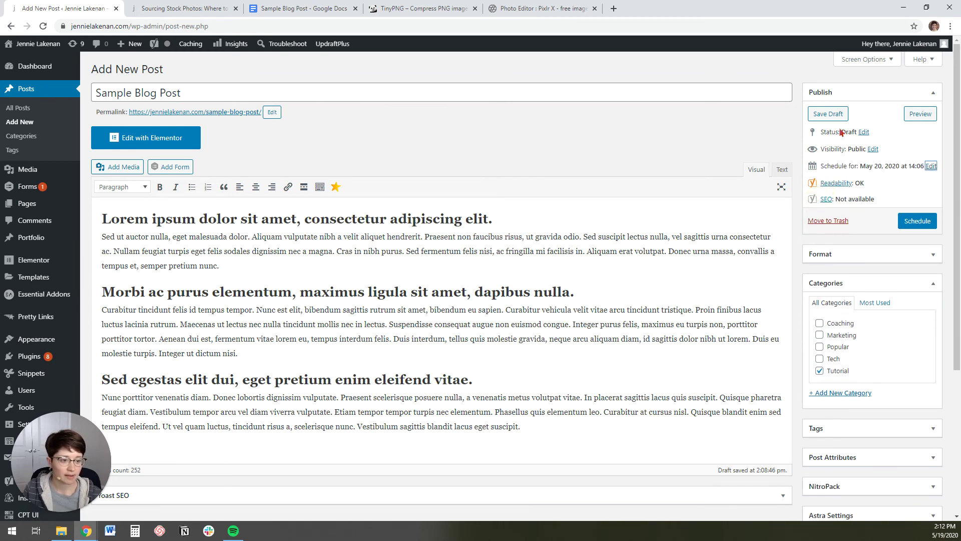
left_click(918, 221)
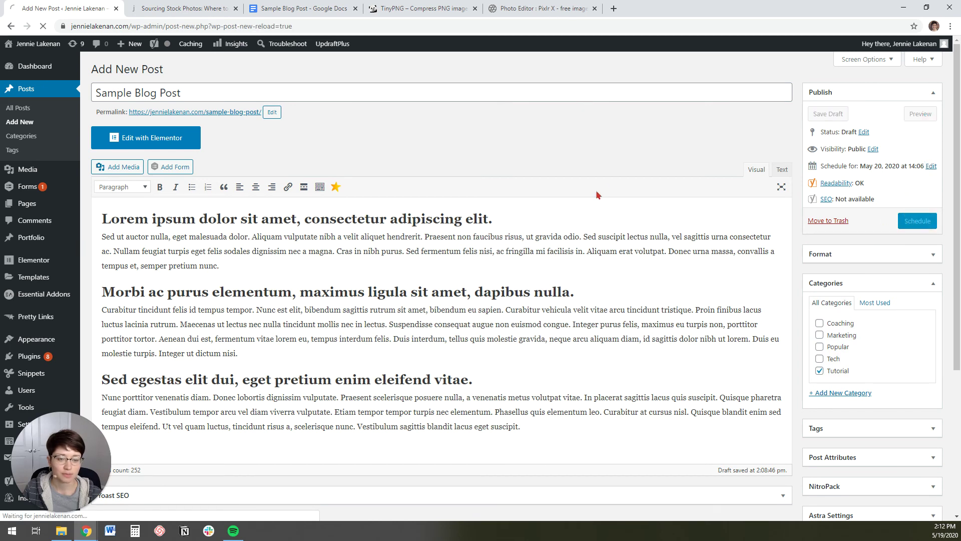